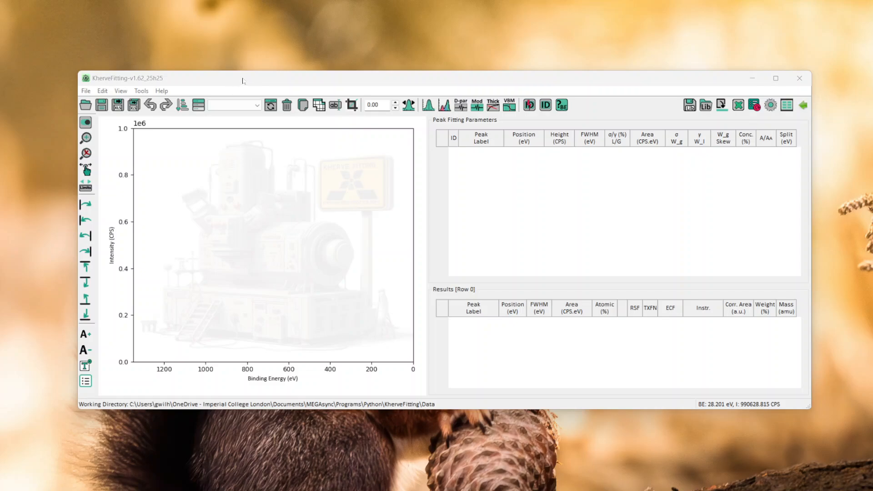
Open the recent data file STO3.xlsx.
click(85, 91)
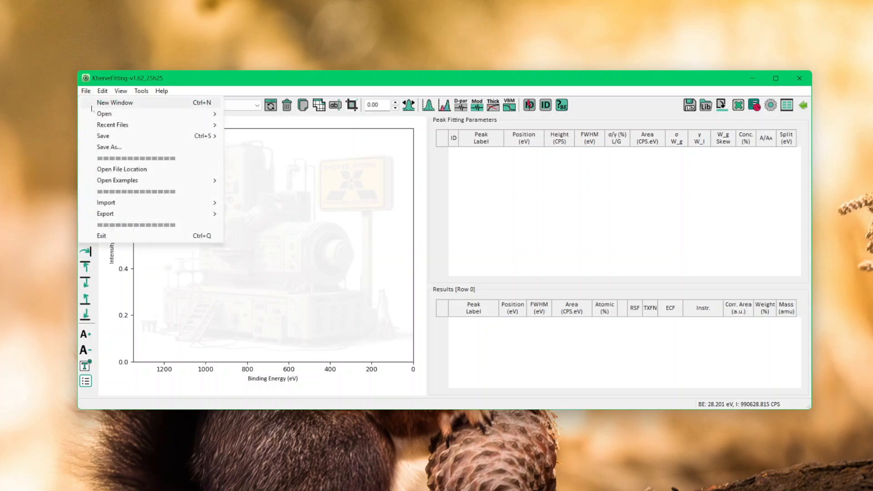
mouse_move(100, 129)
click(252, 126)
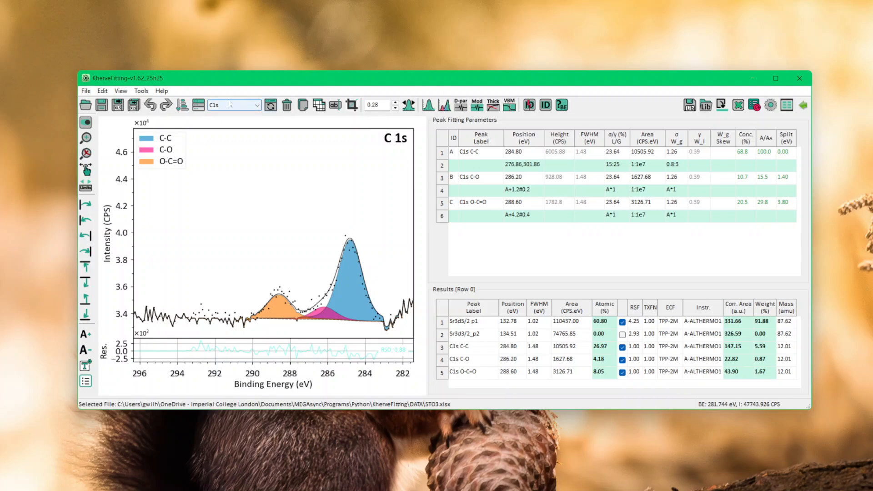
Display sample S1's Ti2p spectrum through the Sample/Experiment Manager, and collapse the manager window over the Results table.
click(200, 106)
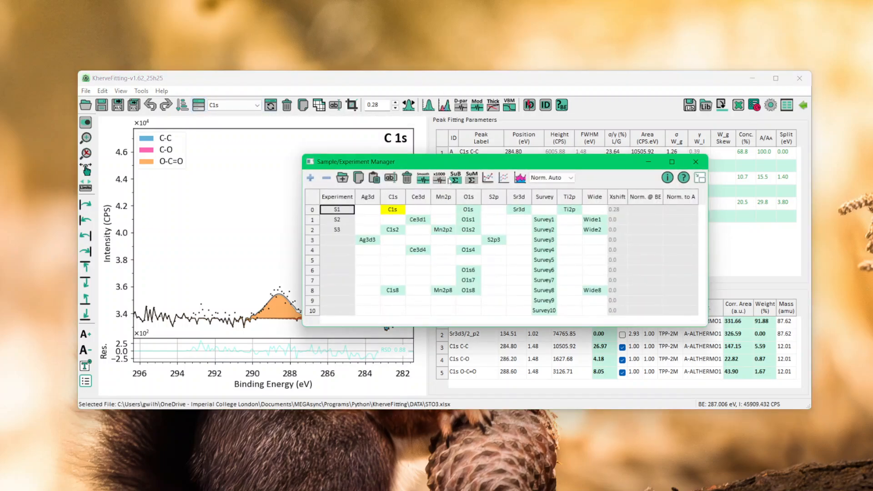
drag(454, 163, 582, 244)
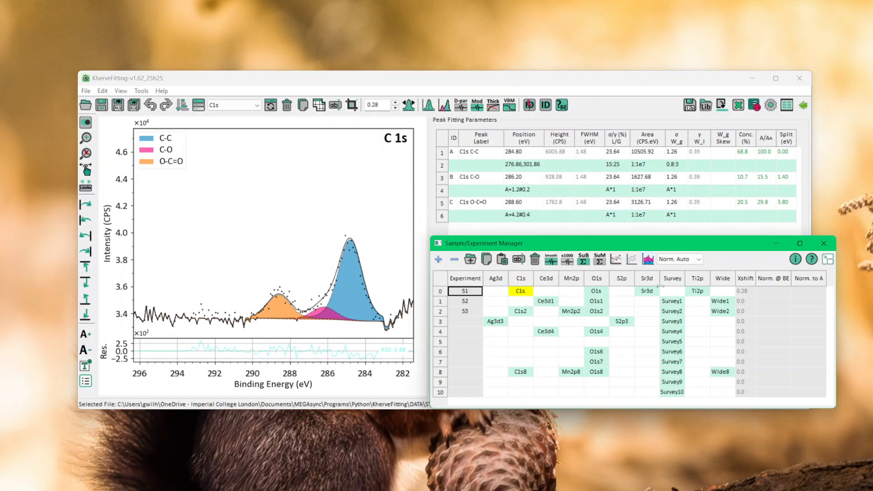
click(704, 295)
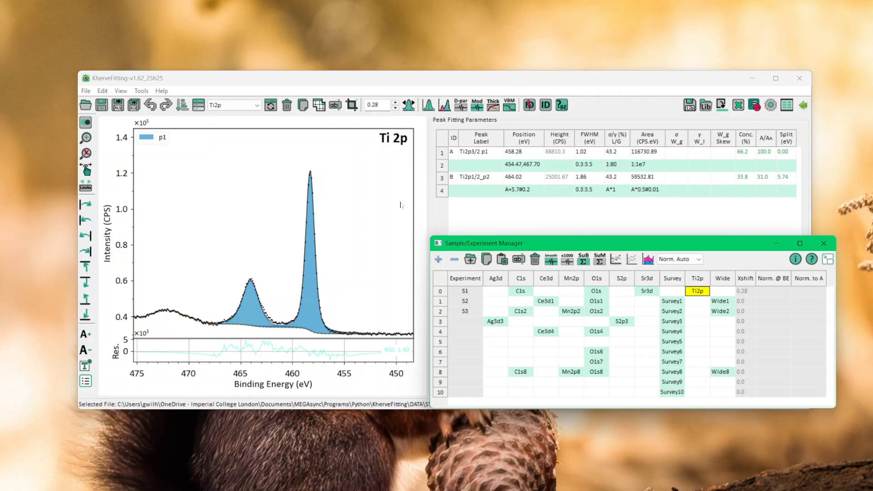
click(827, 260)
drag(721, 247, 716, 345)
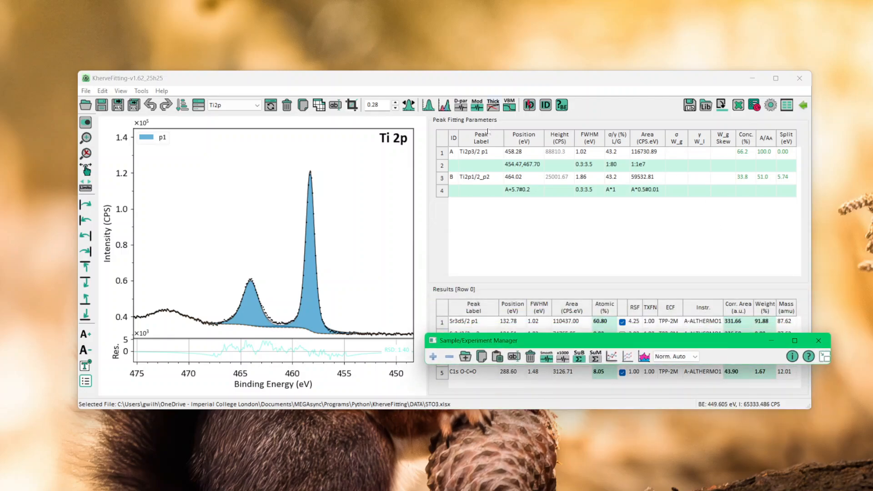
Open the peak fitting settings and remove the existing background regions and peaks from the Ti2p spectrum.
click(444, 105)
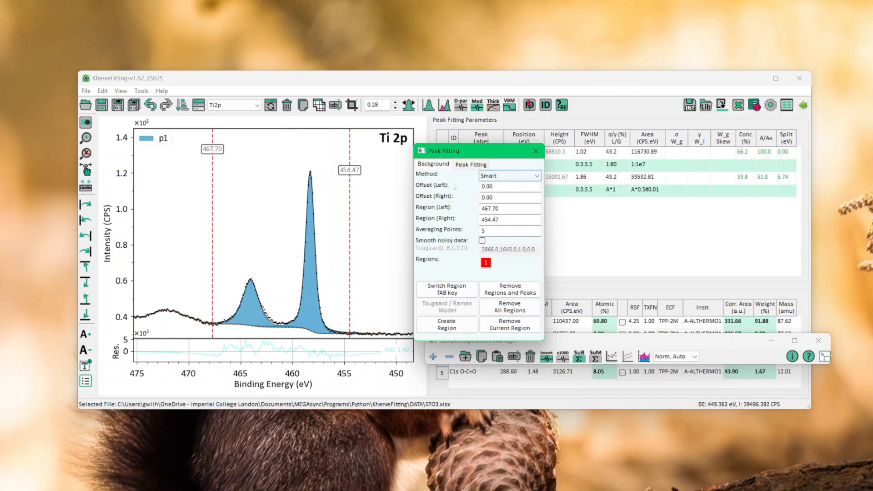
click(502, 176)
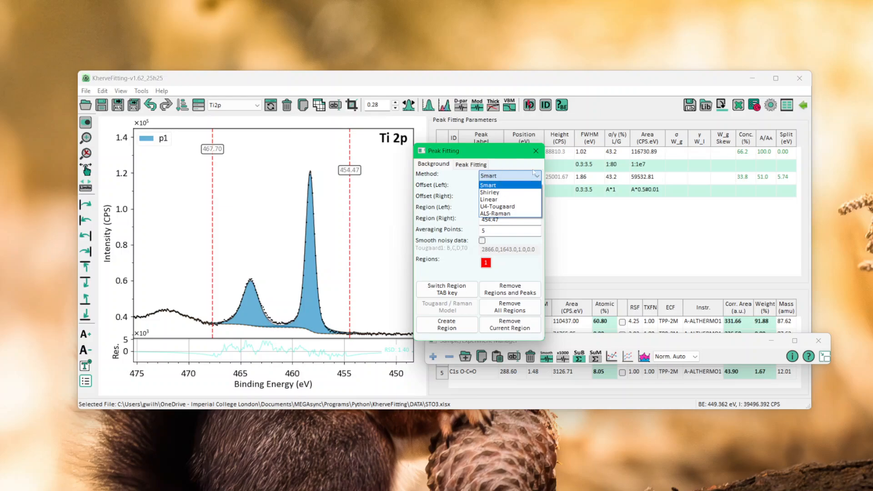
click(519, 287)
click(517, 292)
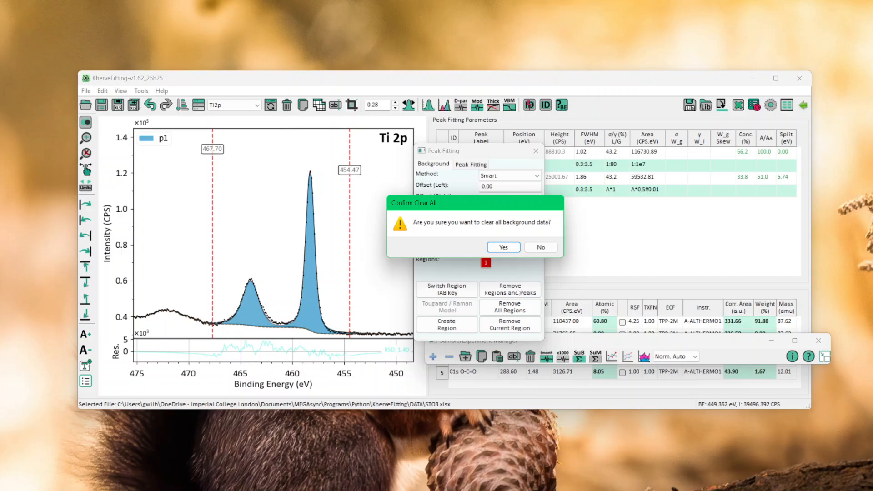
click(508, 248)
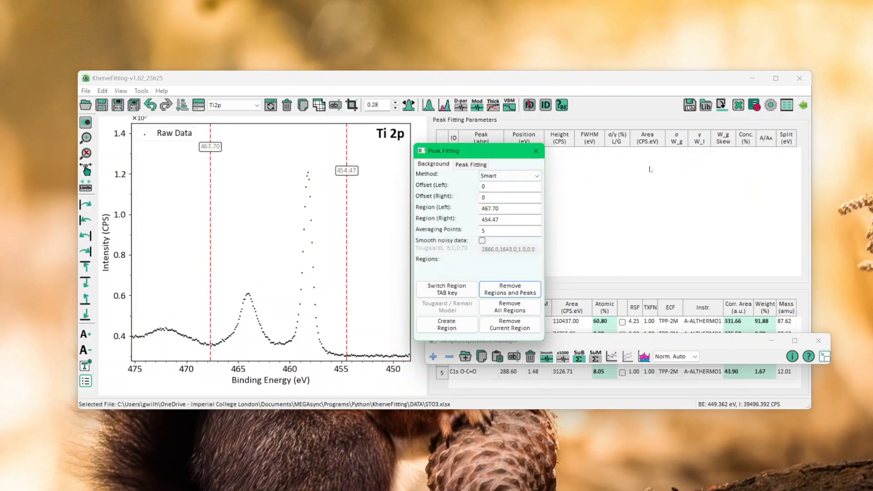
Create a Smart background region on Ti2p and try different low-energy limits, ending at about 454.49 eV.
click(446, 329)
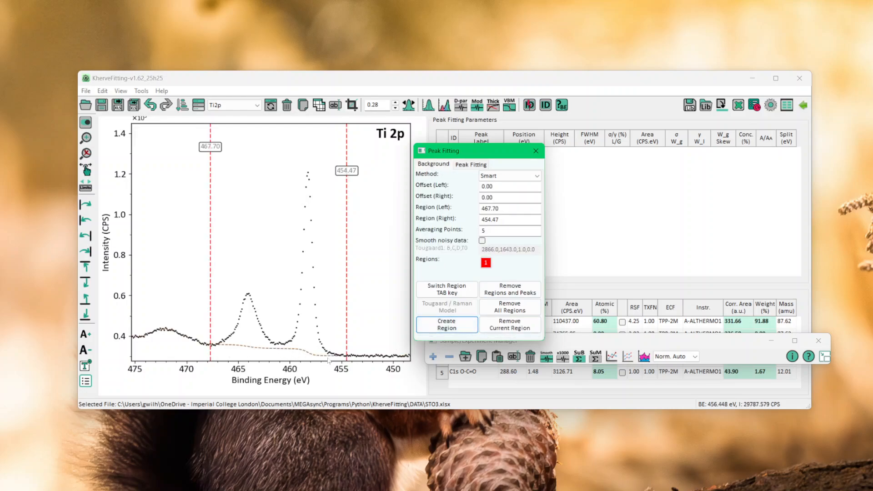
drag(347, 335, 263, 325)
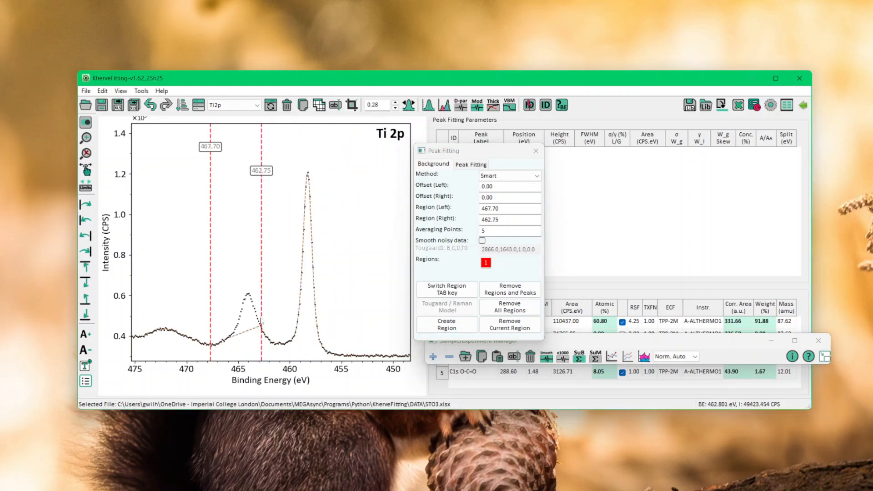
drag(261, 324, 362, 334)
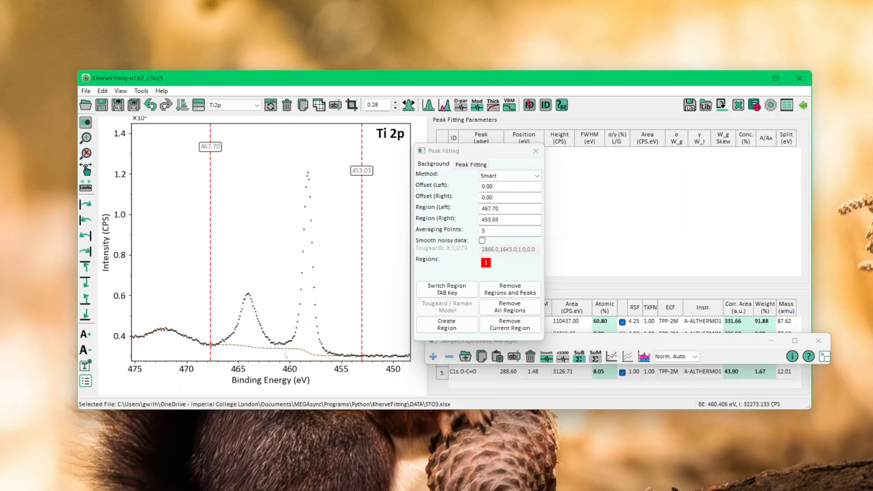
mouse_move(362, 334)
mouse_down()
mouse_move(245, 319)
mouse_move(263, 313)
mouse_up()
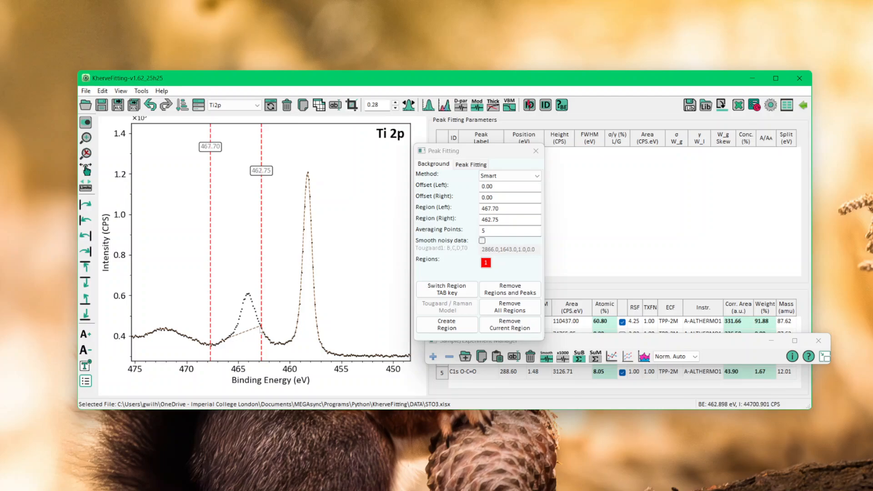
drag(261, 332, 346, 335)
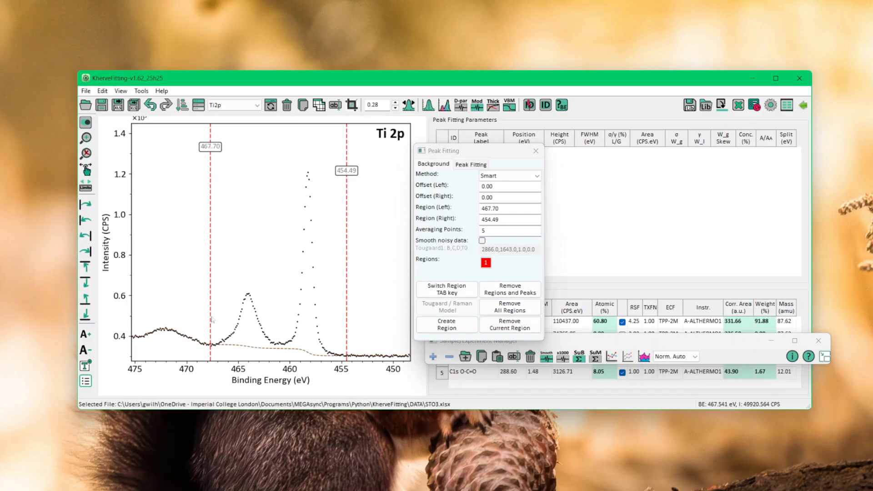
Shift the region's high-energy limit to several positions, ending at about 461.09 eV so only the main peak is covered.
click(210, 320)
drag(211, 319, 257, 320)
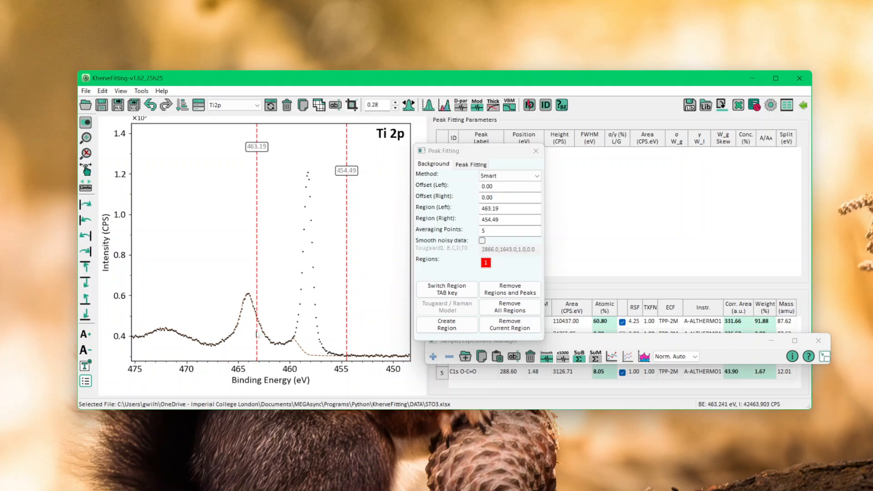
drag(257, 336, 214, 342)
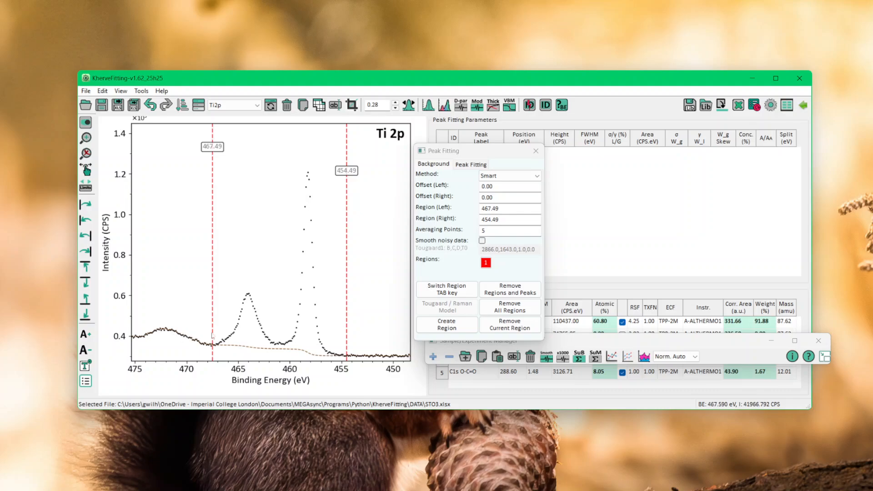
drag(212, 337, 214, 337)
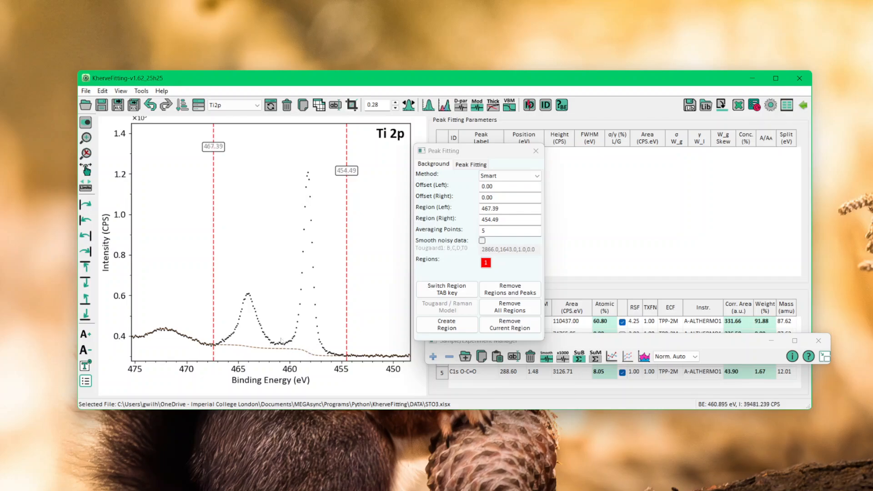
drag(214, 311, 279, 321)
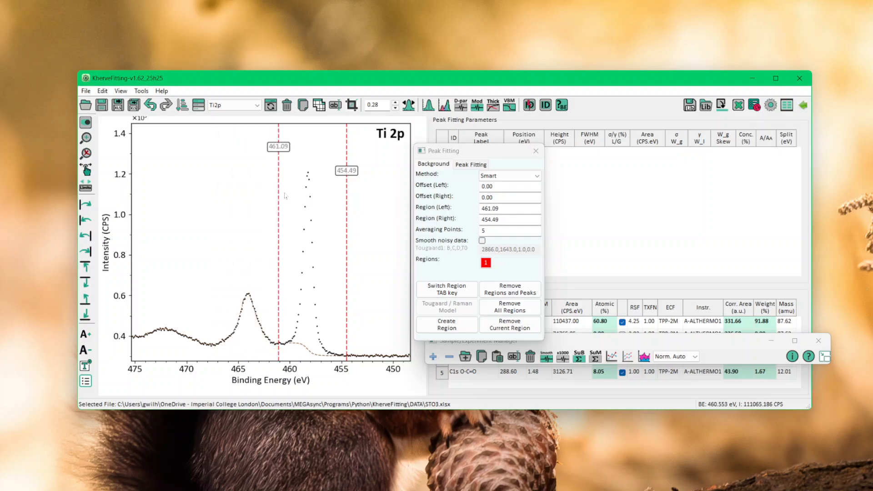
Create a second background region under the smaller Ti2p peak, spanning about 467.69 to 461.09 eV.
click(454, 334)
click(454, 333)
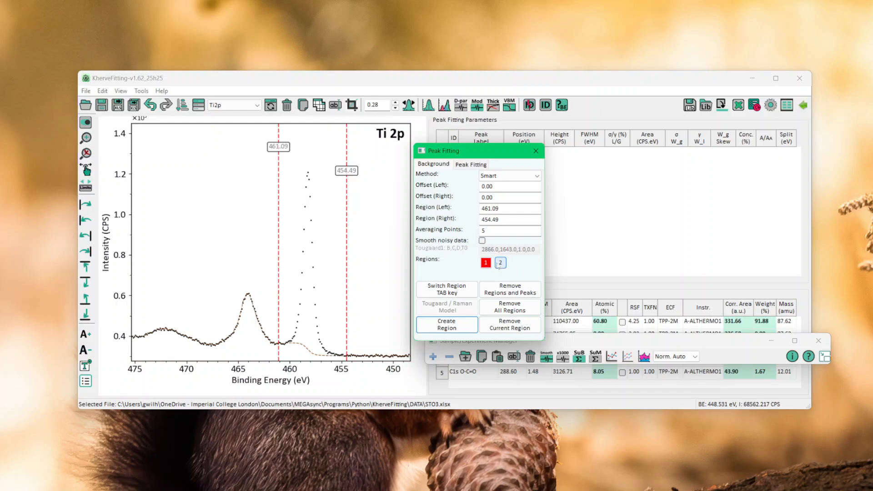
key(Tab)
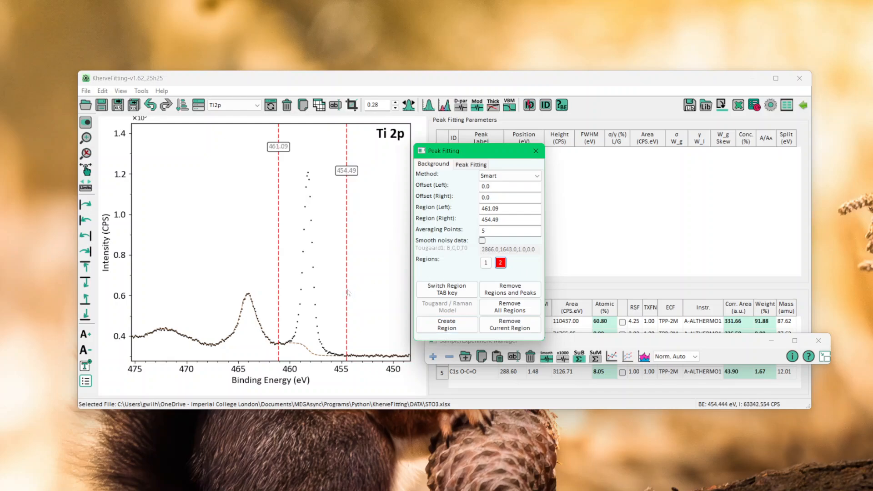
drag(279, 291, 211, 286)
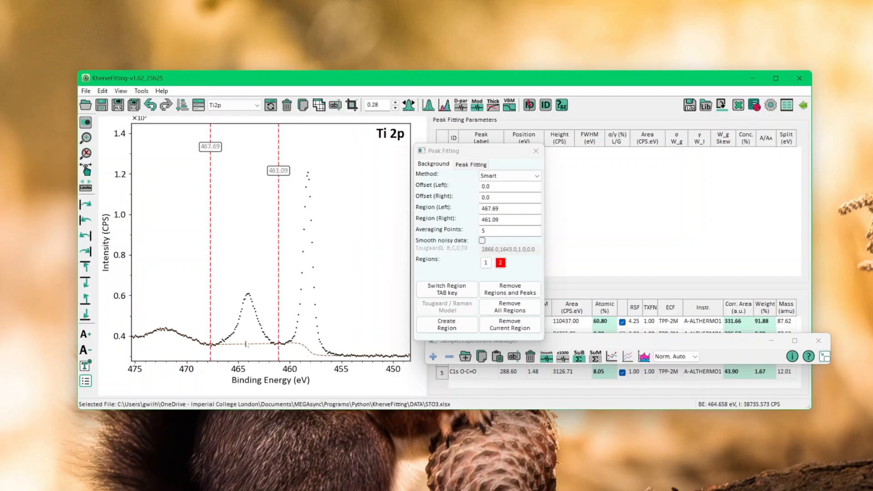
Create a third background region under the broad high-energy feature, spanning about 474.63 to 467.69 eV.
click(447, 325)
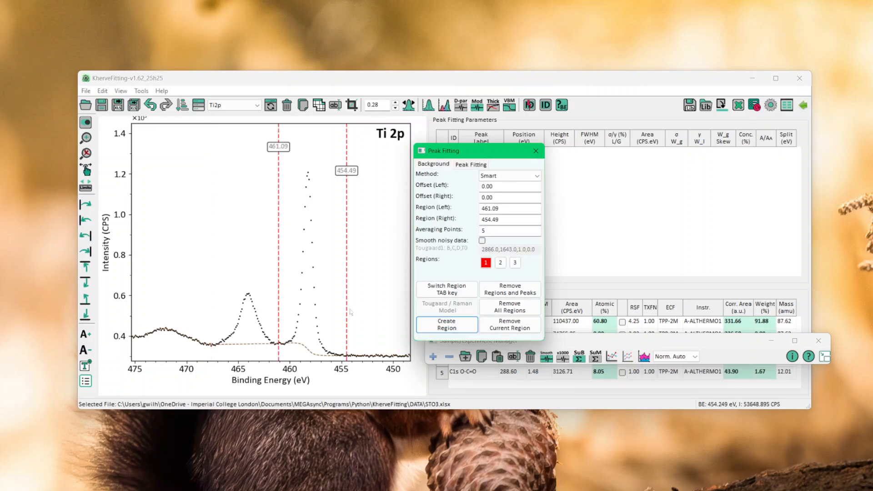
click(516, 264)
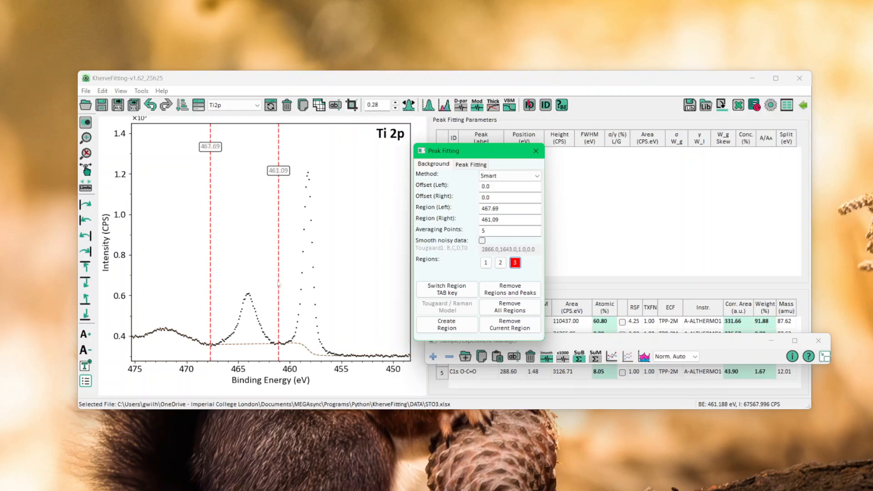
drag(277, 285, 138, 285)
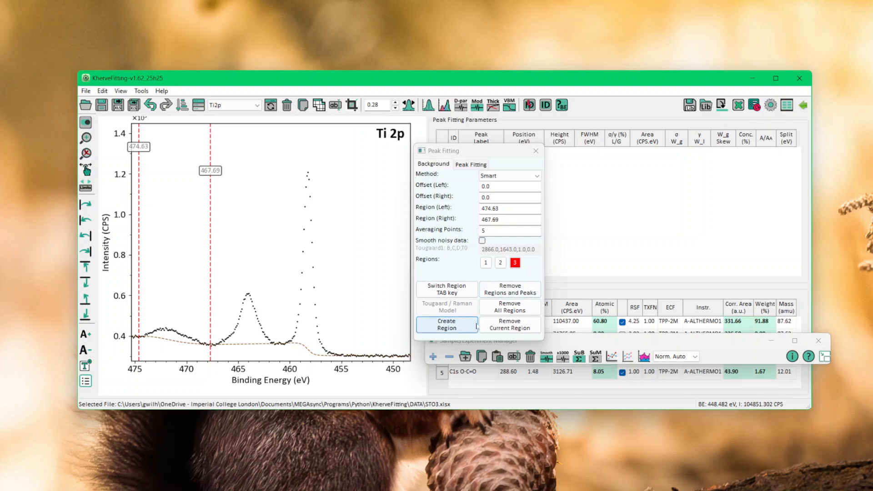
Remove all background regions and create a single Smart region spanning about 467.54 to 453.37 eV.
click(519, 312)
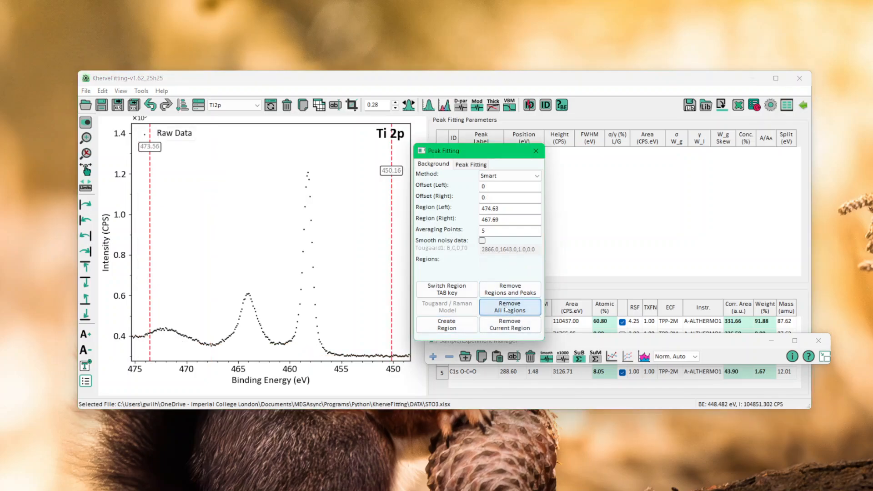
click(442, 323)
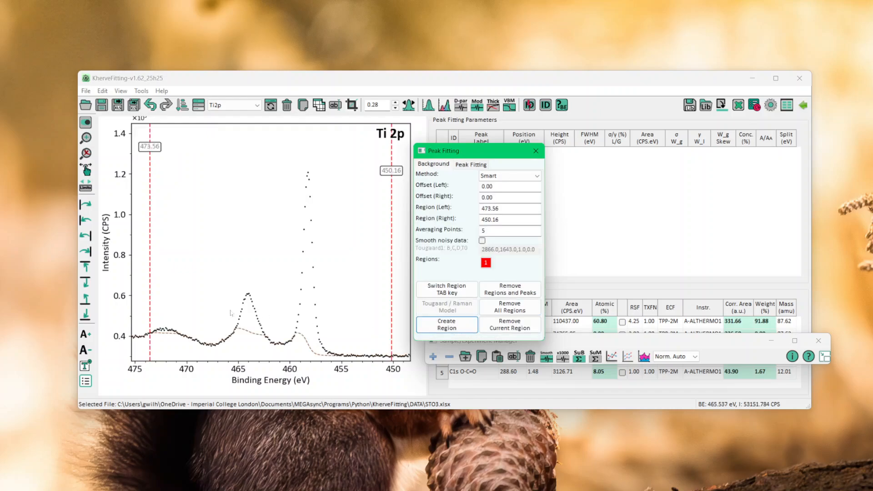
click(252, 311)
drag(252, 311, 212, 312)
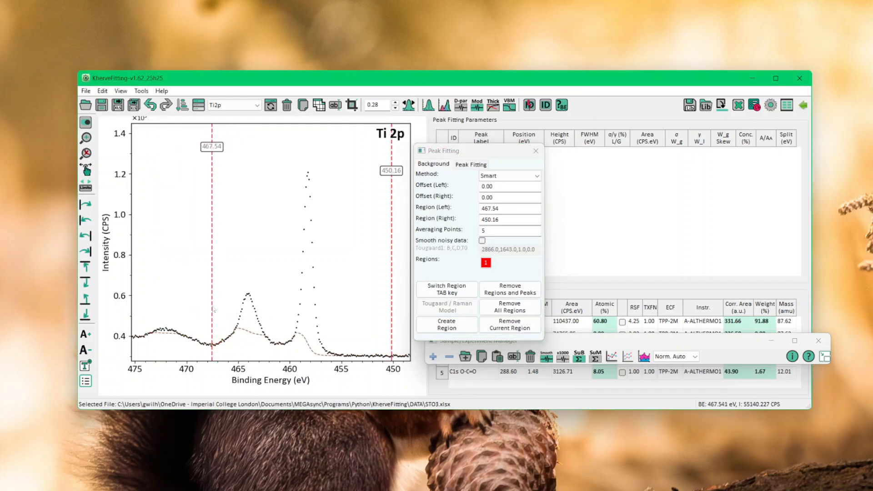
drag(391, 313, 358, 313)
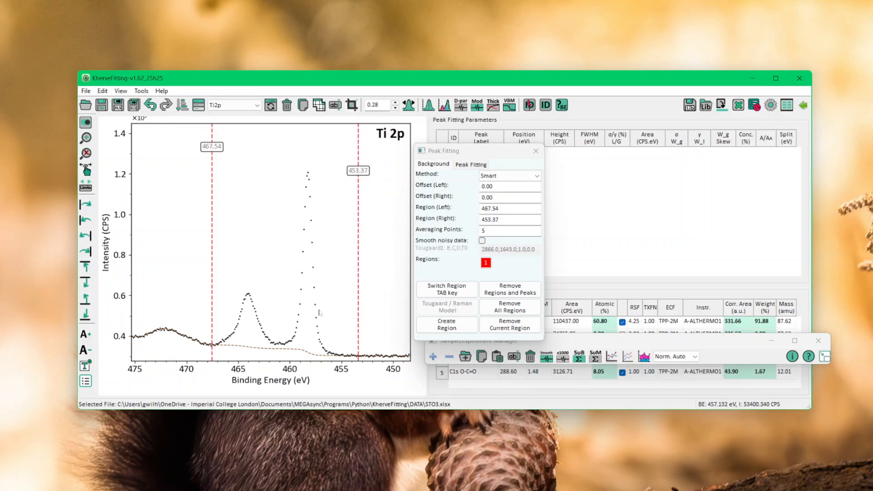
Extend the background region's low-energy limit to about 450.78 eV, checking the background against an enlarged intensity scale.
scroll(319, 313, up, 5)
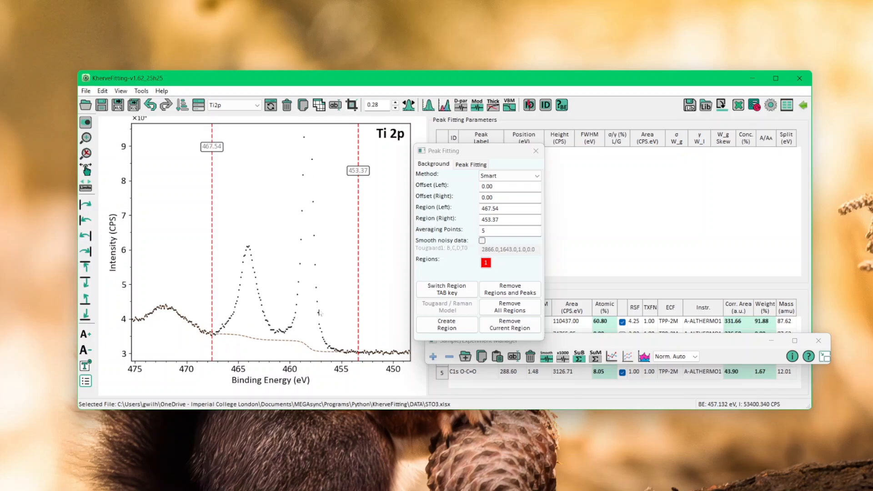
scroll(319, 313, up, 3)
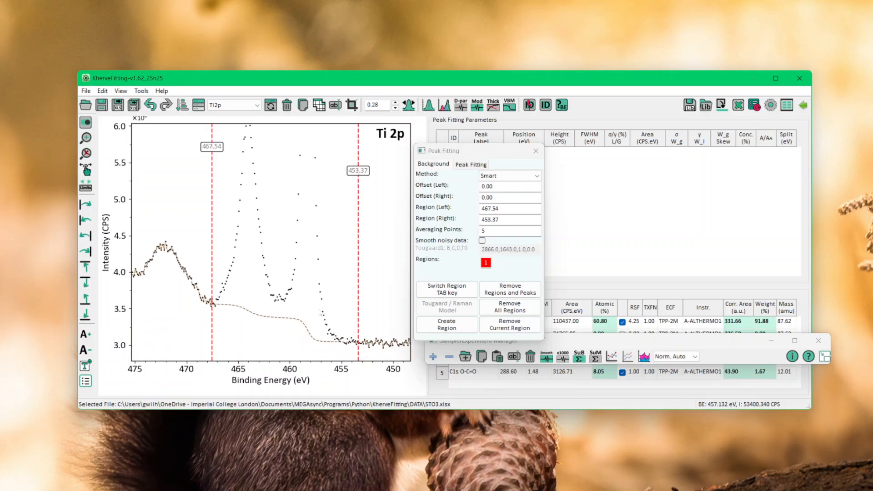
scroll(319, 313, up, 3)
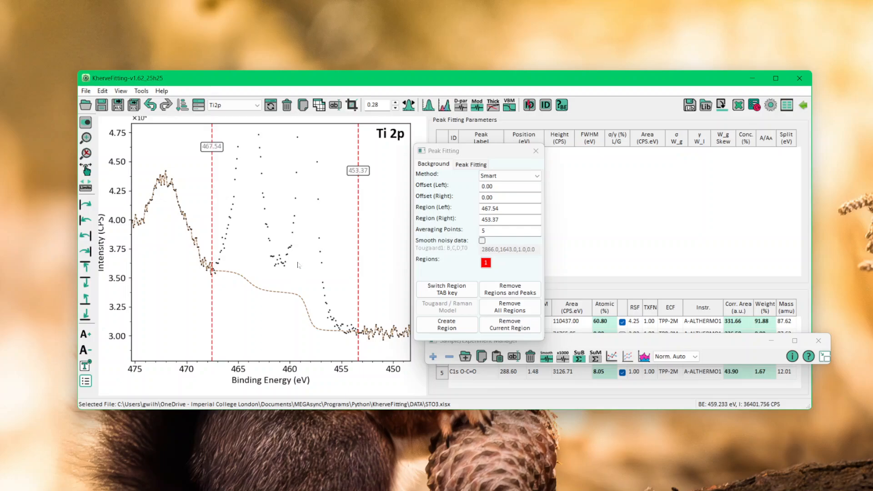
drag(360, 325, 384, 326)
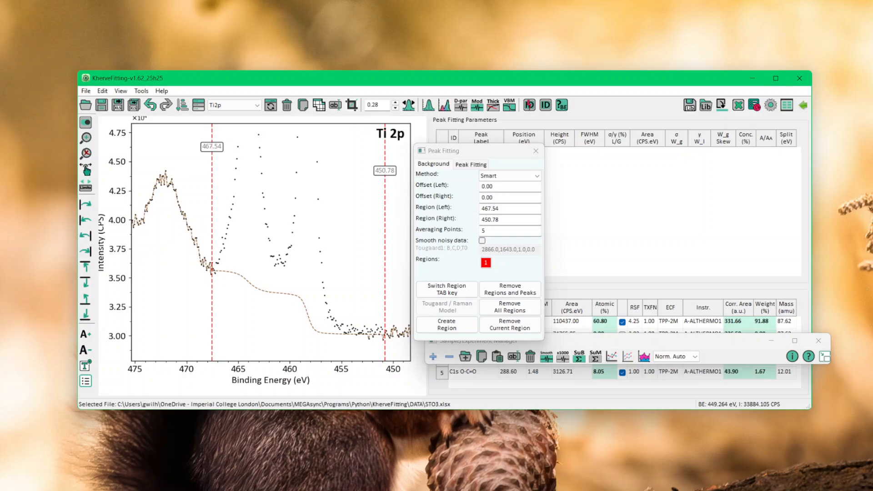
Set the background's left offset to -1000.
drag(495, 187, 481, 187)
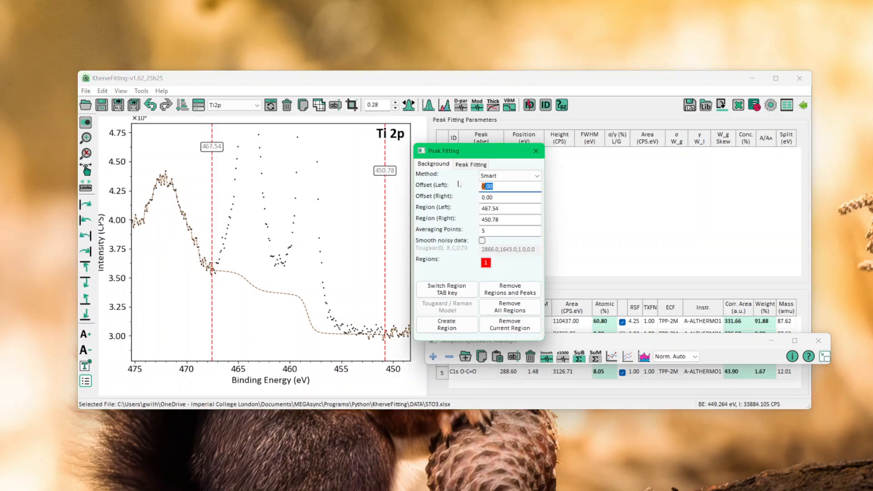
text(-1000)
key(Return)
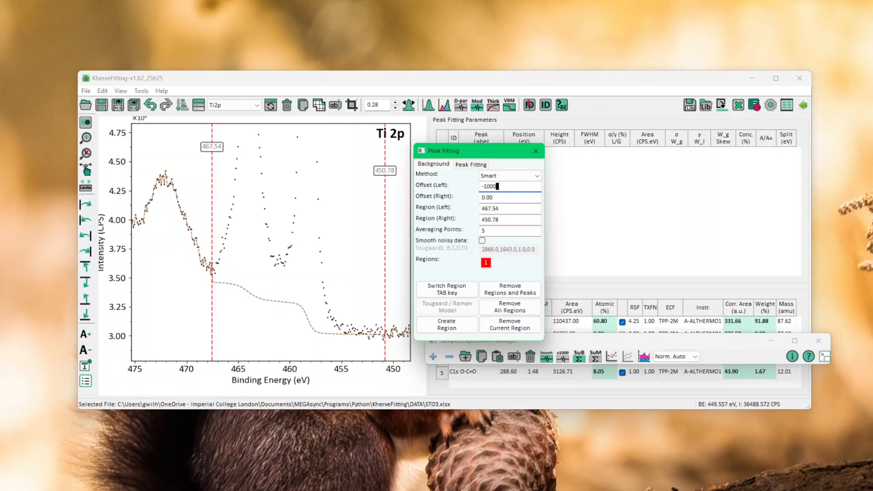
Try left offsets of -770, -1070 and -3070 for the Ti2p background.
drag(498, 186, 494, 187)
text(0)
scroll(489, 187, up, 1)
scroll(486, 187, up, 2)
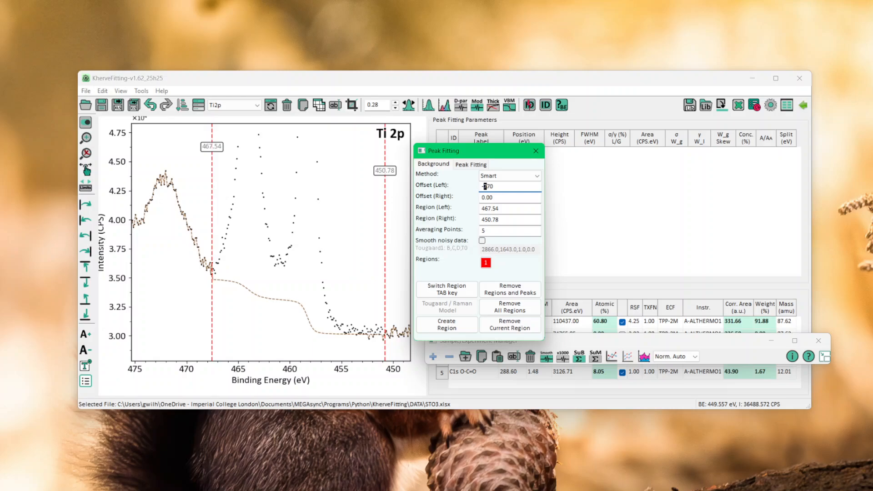
scroll(485, 187, down, 4)
text(2)
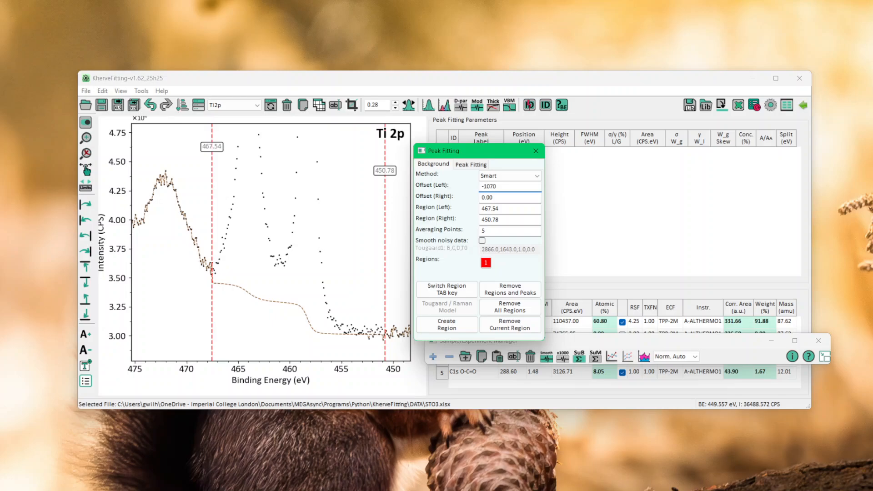
key(shift+Left)
text(3)
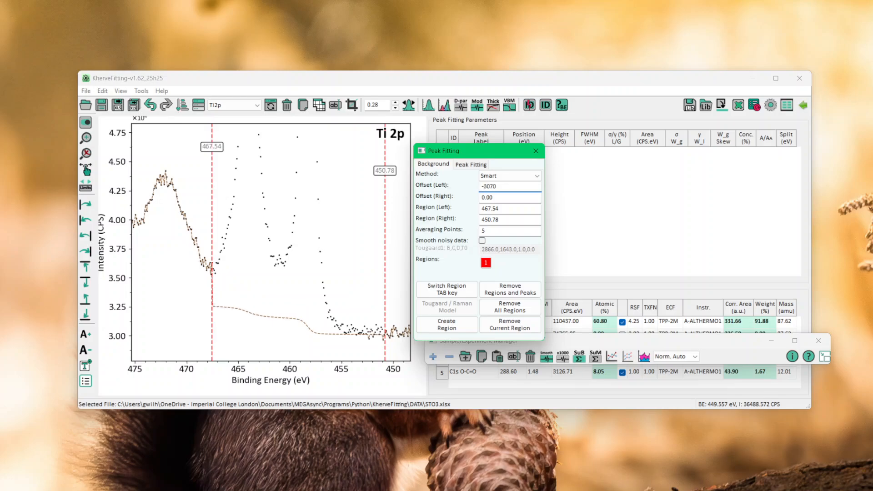
Adjust the Ti2p background's left offset digit by digit to -660.
key(shift+Left)
key(Up)
key(Up)
key(Right)
key(Up)
key(Up)
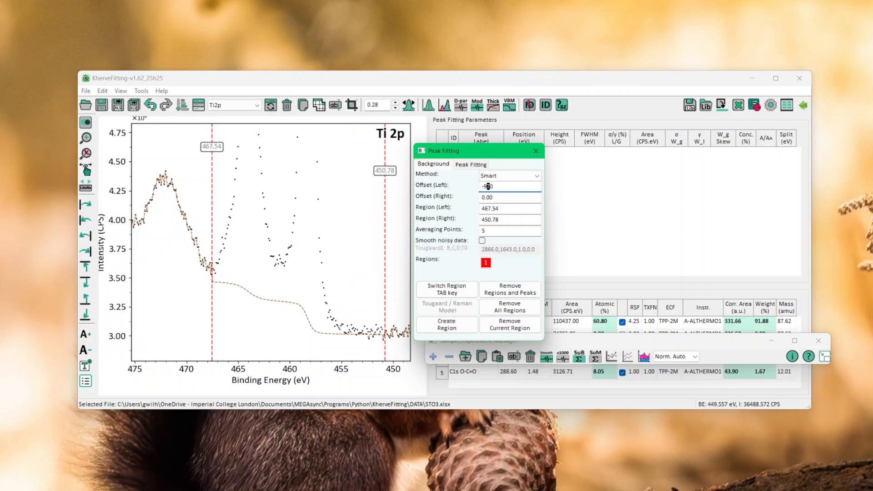
key(Left)
key(Up)
key(Up)
key(Up)
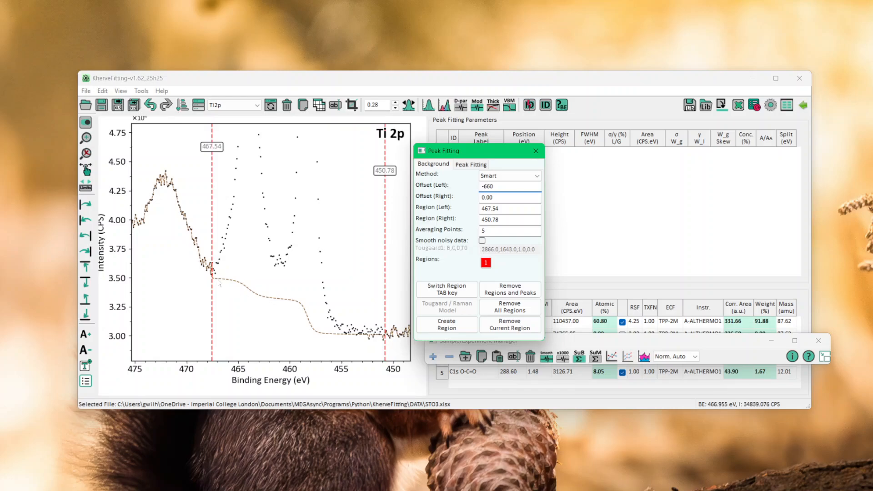
Move the Ti2p region's high-energy limit to about 467.83 eV and bring its left offset back to 0.
drag(218, 283, 210, 299)
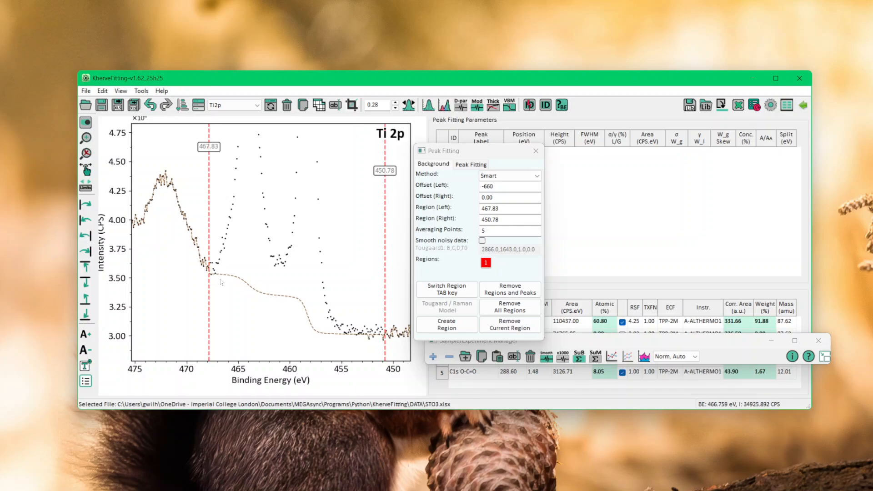
drag(222, 283, 225, 250)
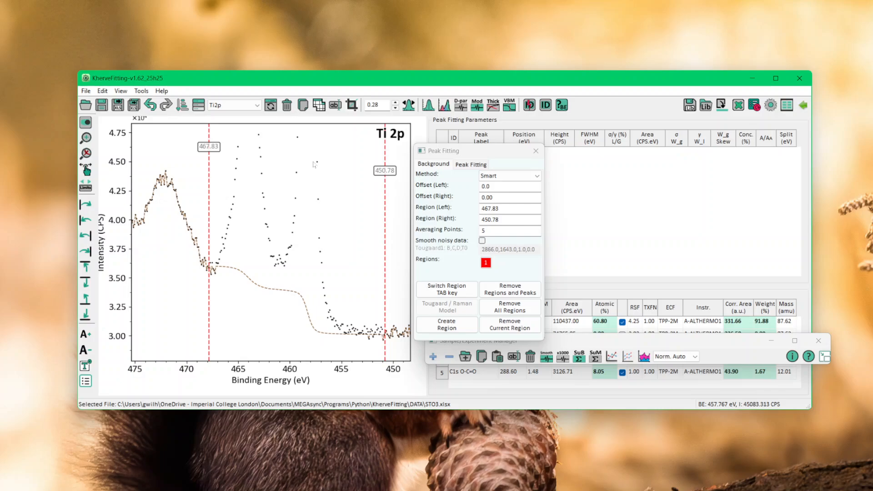
Open the Ce3d1 spectrum of experiment S2 from the expanded experiment manager and remove all its background regions.
click(825, 358)
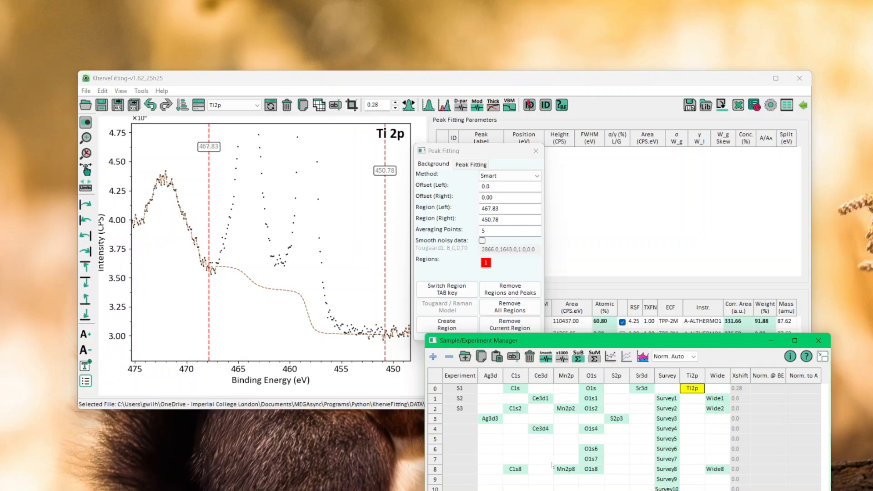
click(541, 398)
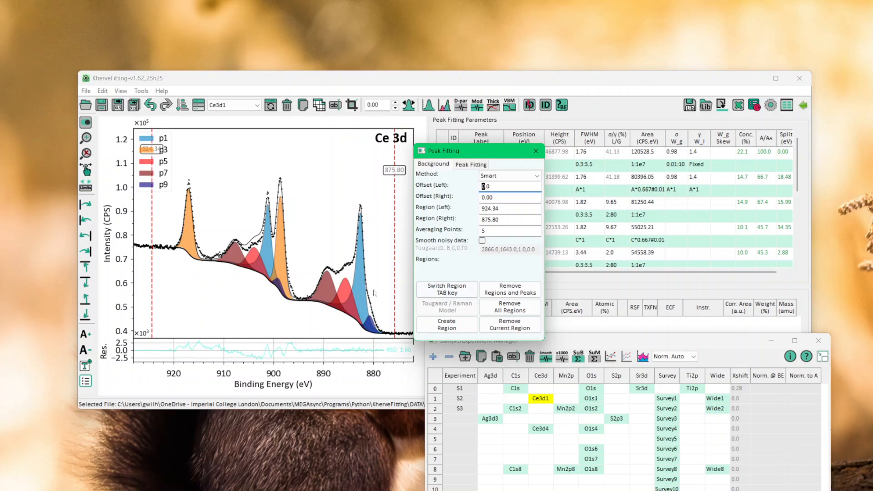
click(509, 311)
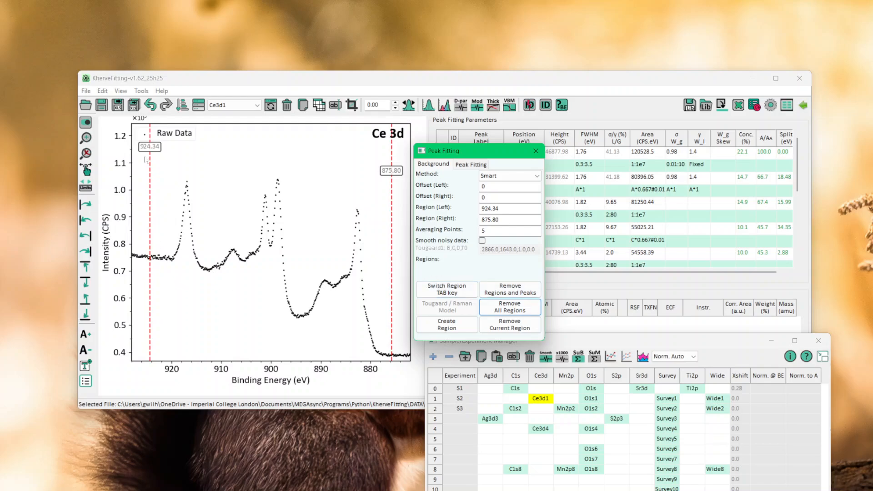
Create a Smart background region down to 875.80 eV, narrowing its high-energy limit to about 894.83 eV with a left offset of about -1965.9.
drag(149, 264, 168, 272)
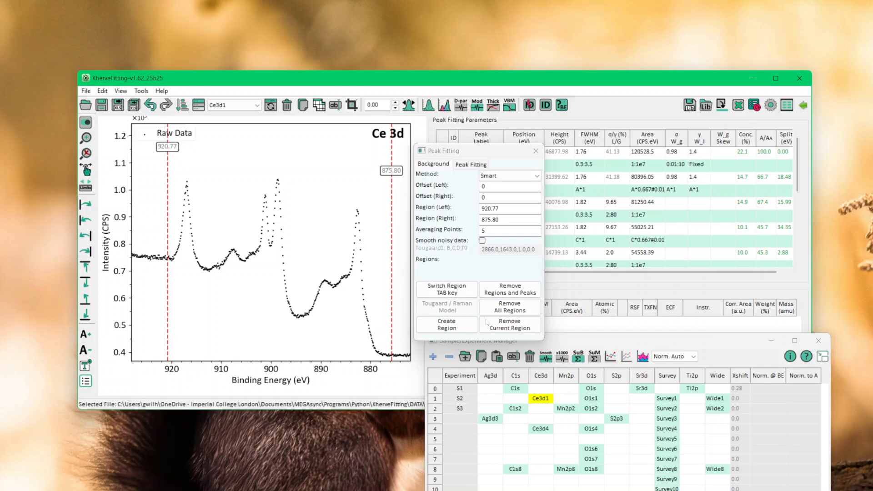
click(423, 331)
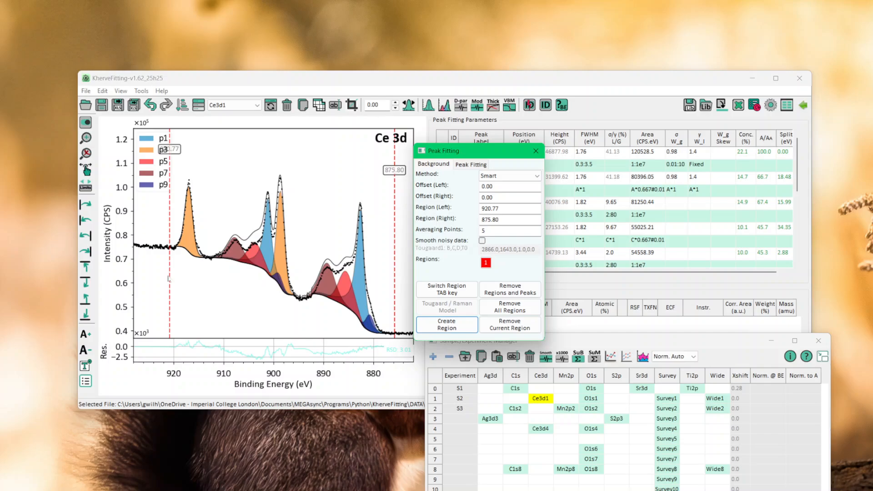
drag(168, 278, 299, 287)
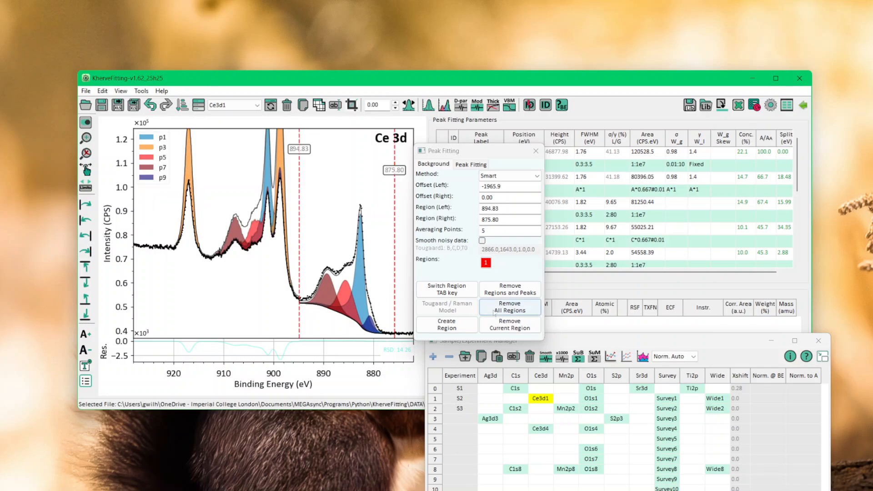
Create a second region spanning about 913.40 to 894.83 eV, with left and right offsets of about -2446.2 and -1544.7.
click(423, 325)
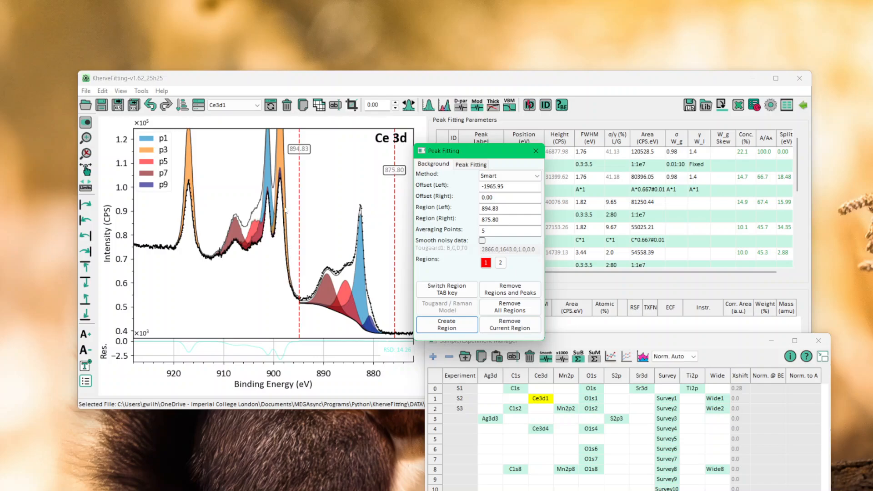
click(501, 263)
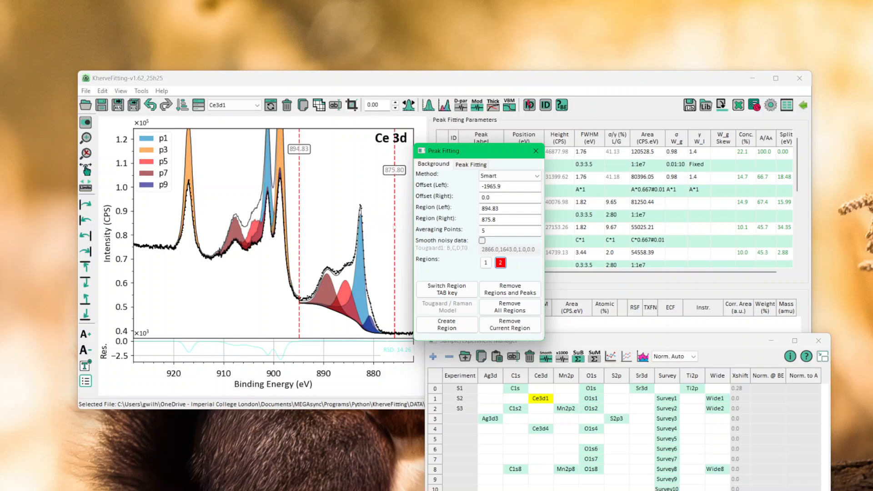
drag(300, 256, 207, 262)
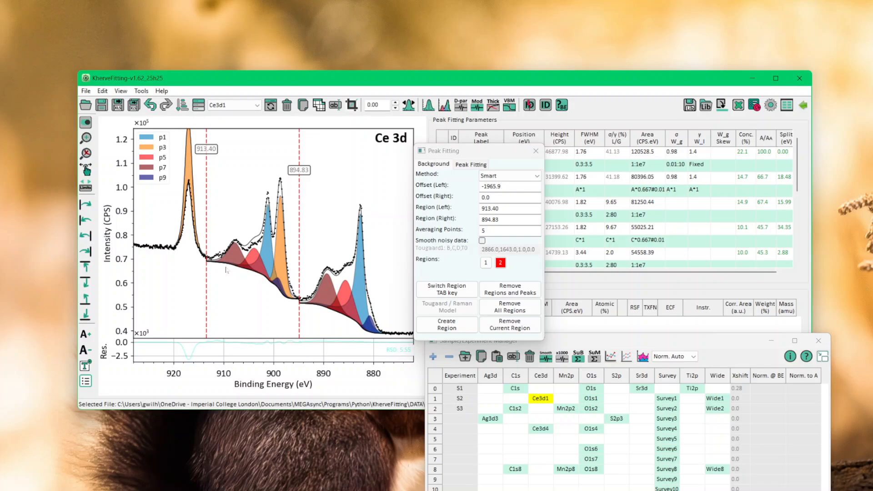
drag(295, 302, 295, 307)
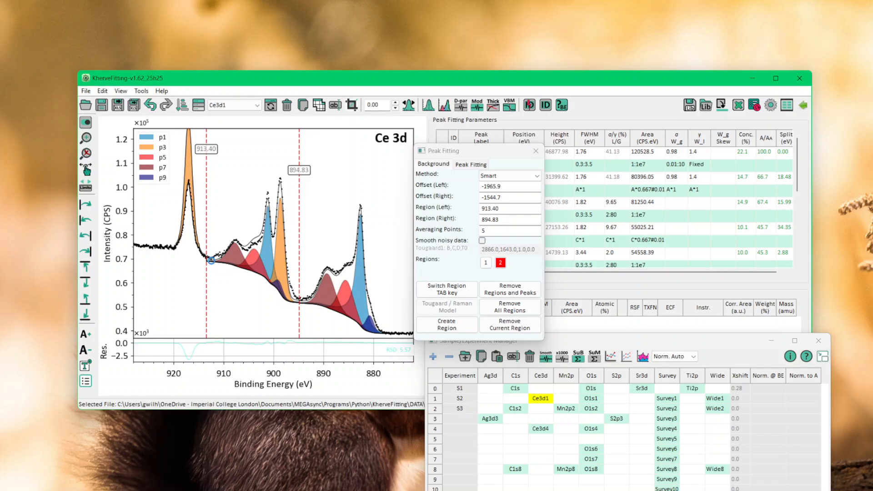
drag(212, 266, 211, 266)
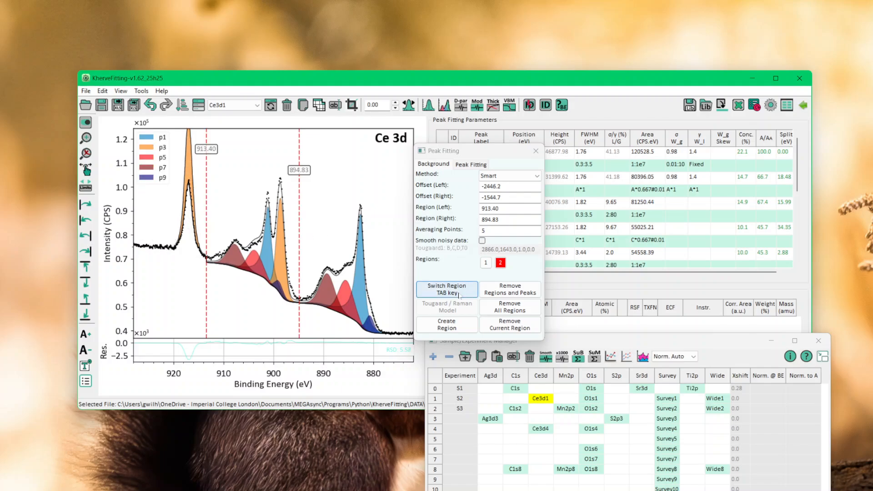
Create a third region spanning about 920.46 to 913.40 eV, with left and right offsets of about -469.5 and -2024.9.
click(454, 329)
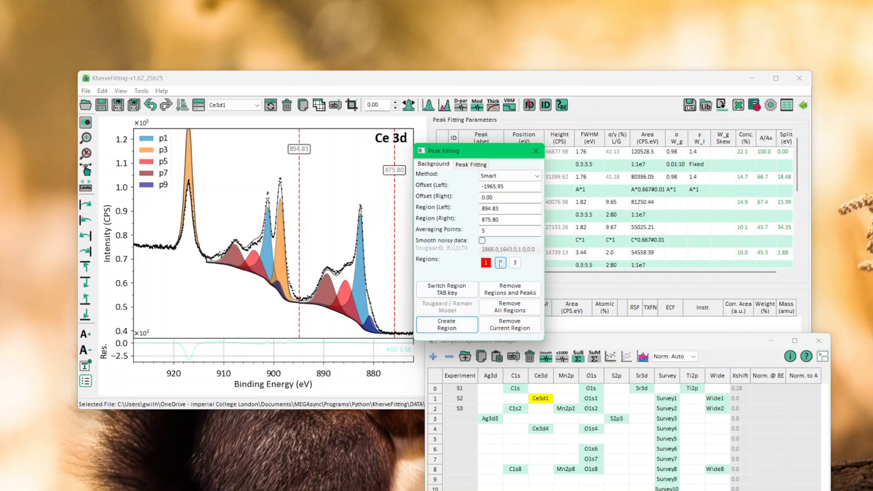
click(515, 263)
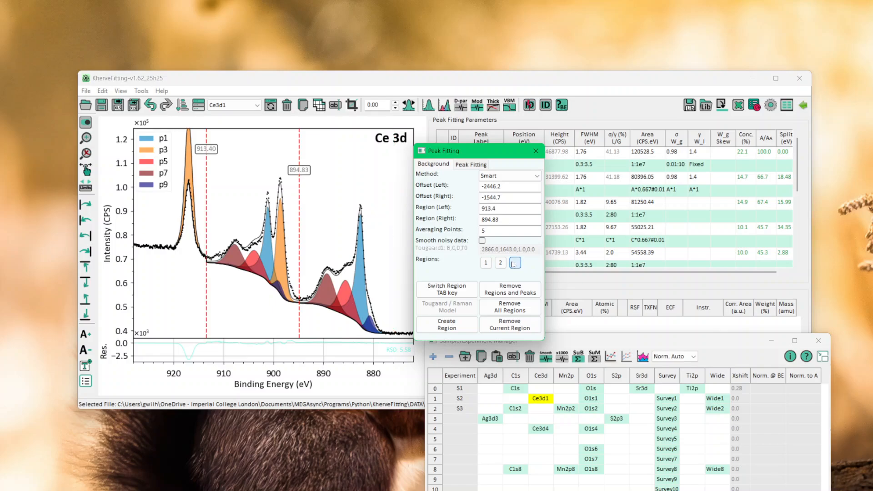
drag(299, 269, 171, 266)
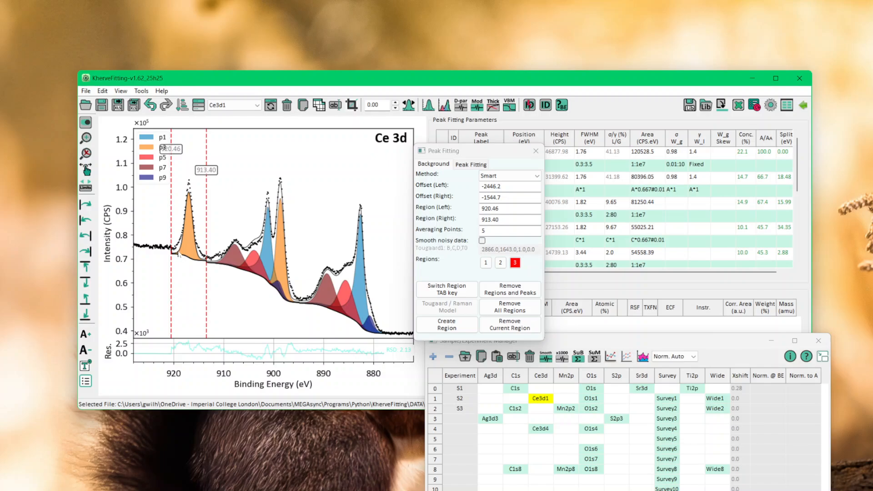
drag(177, 252, 200, 265)
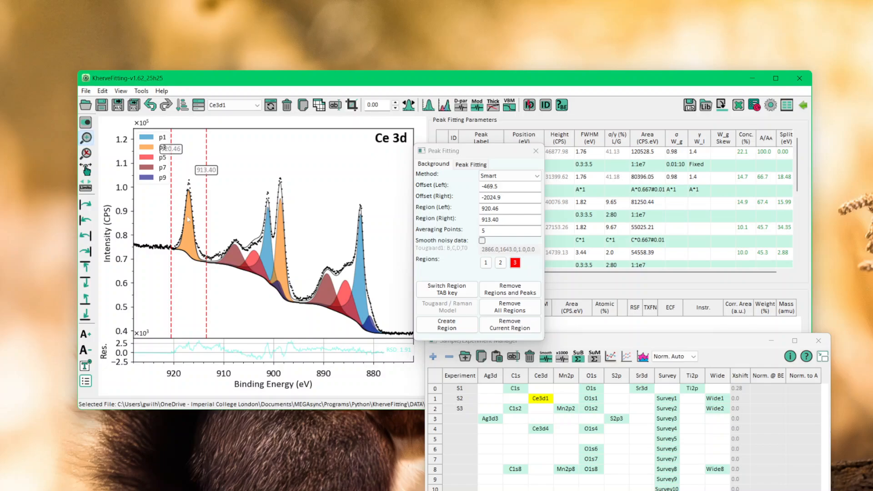
Fine-tune the third region's right offset to -2289.1 so its background joins the second region at 913.40 eV.
drag(196, 249, 213, 267)
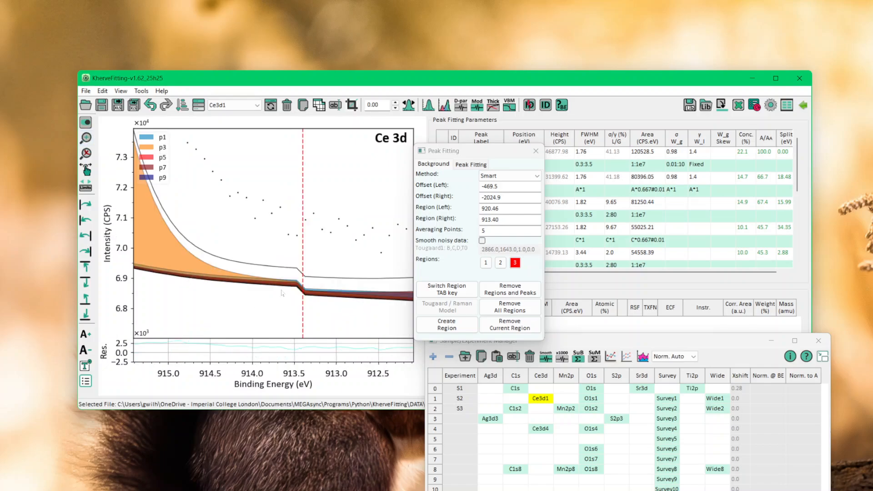
drag(282, 291, 302, 291)
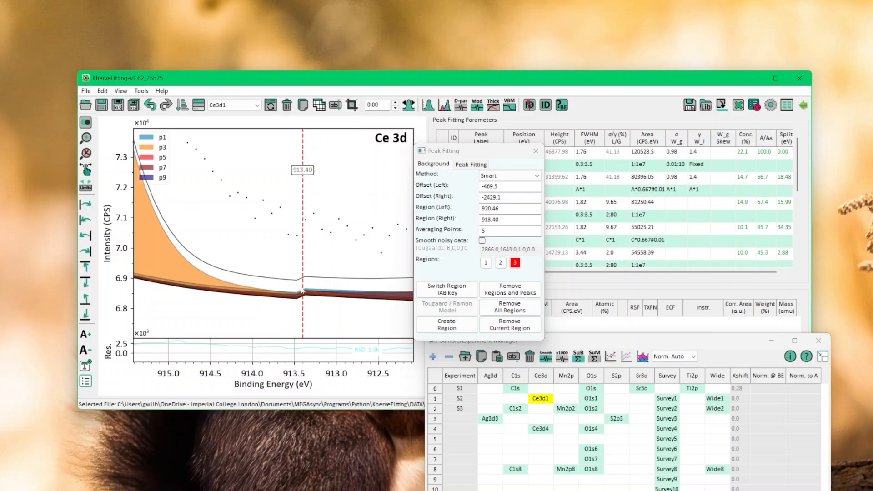
drag(498, 198, 544, 199)
key(Left)
key(Left)
key(Up)
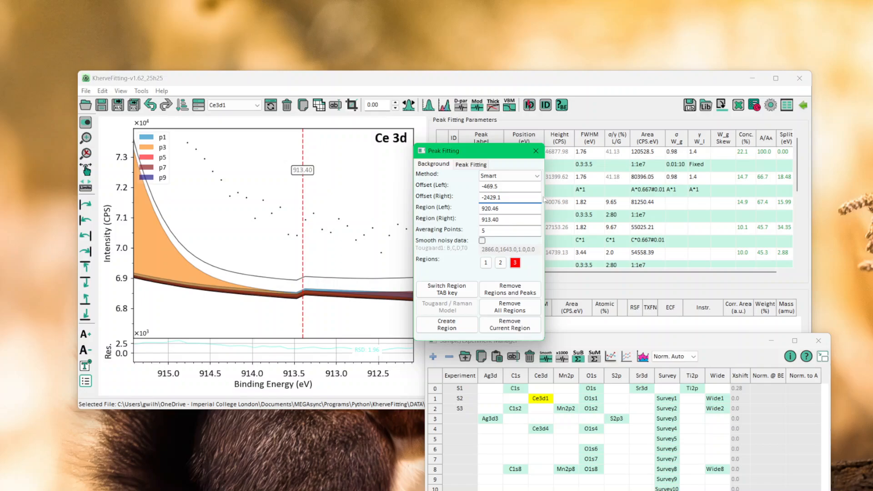
key(Up)
key(Up)
key(Up)
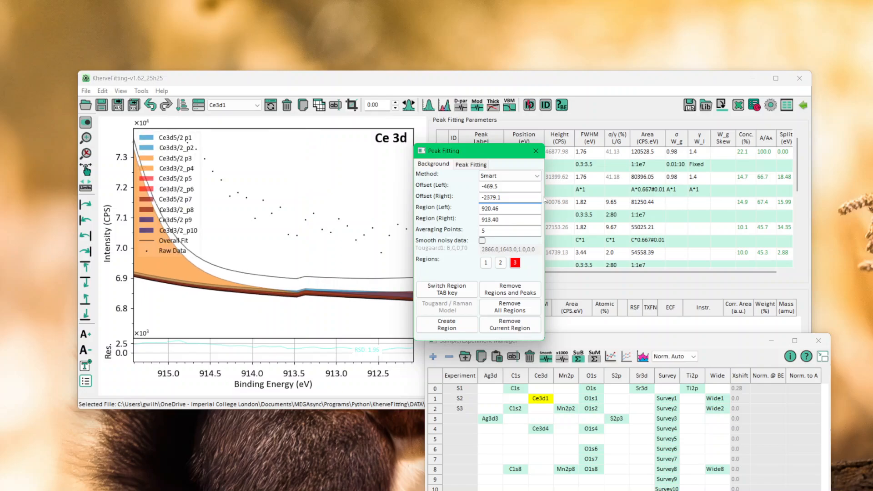
key(Up)
key(Up)
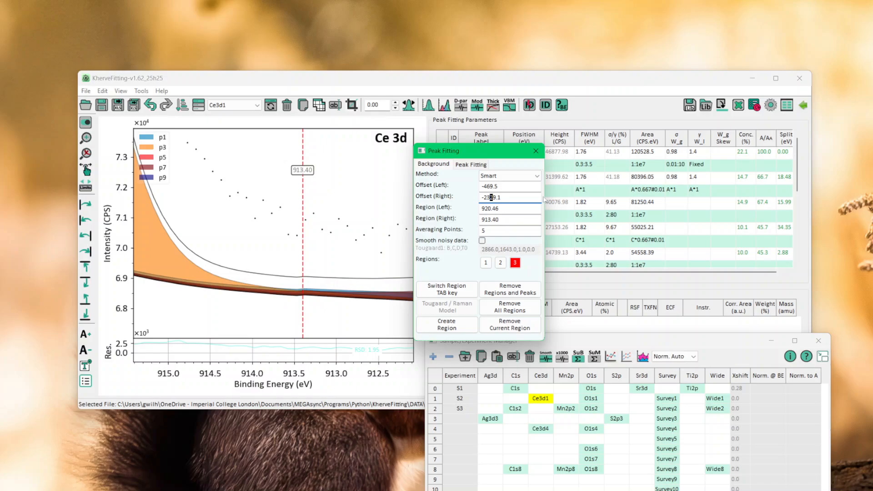
key(Up)
key(Up)
key(Up)
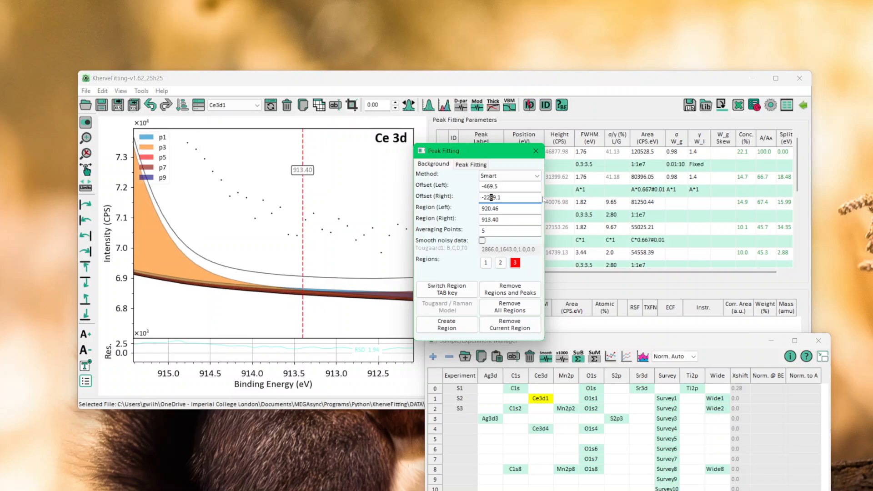
right_click(381, 208)
click(413, 223)
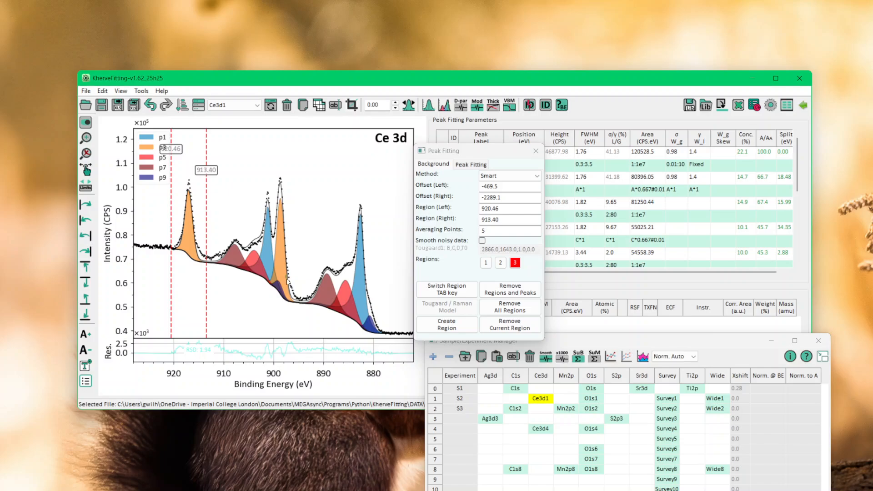
Examine the background junction near 894.83 eV and cycle through the regions to review their limits and offsets.
drag(286, 276, 314, 318)
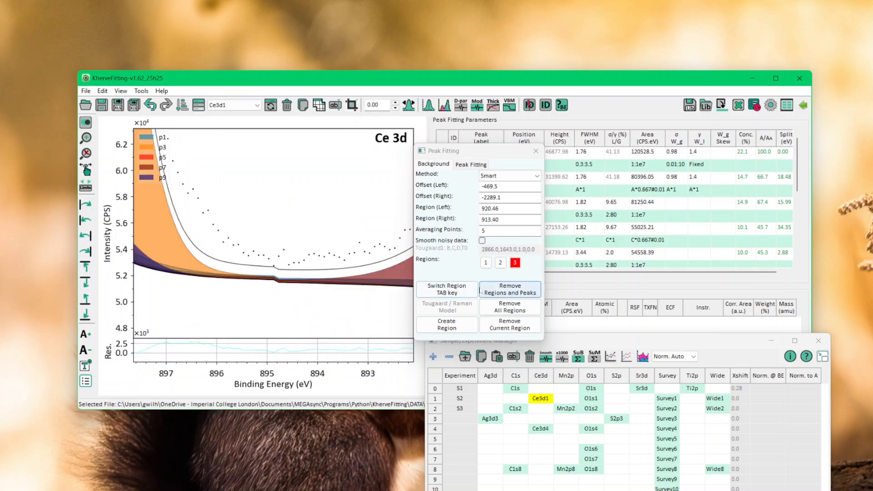
click(462, 293)
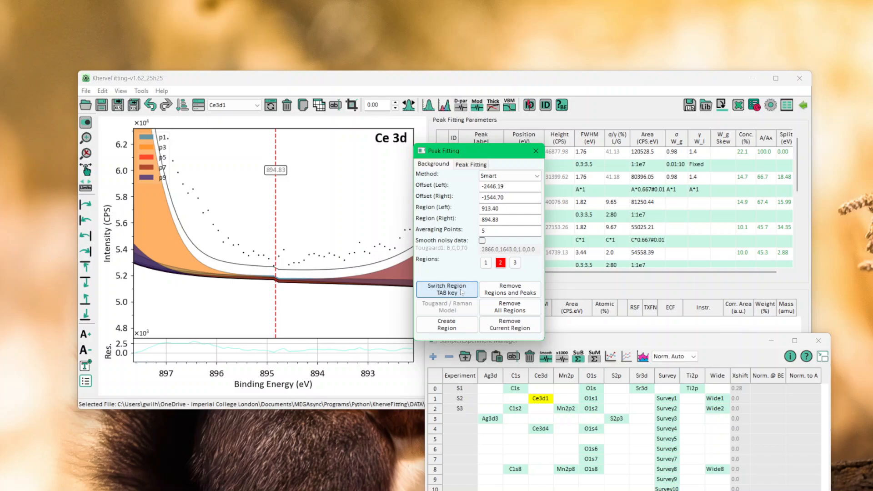
right_click(331, 236)
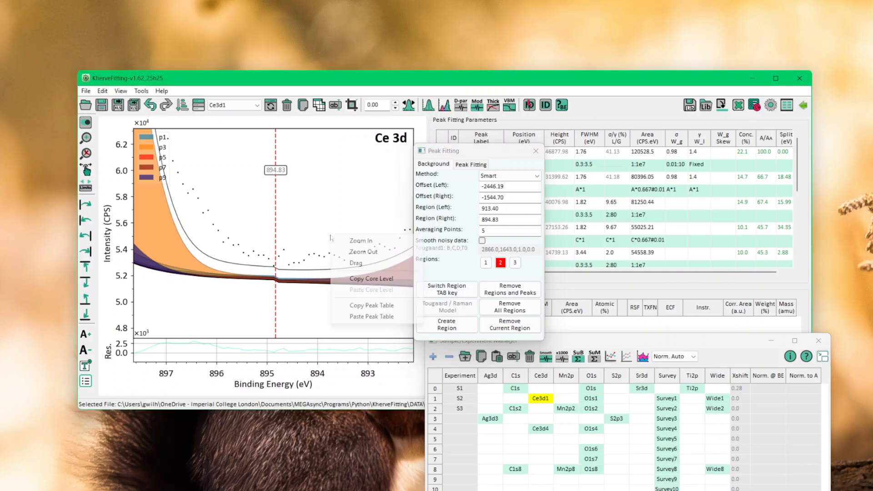
click(360, 252)
click(450, 292)
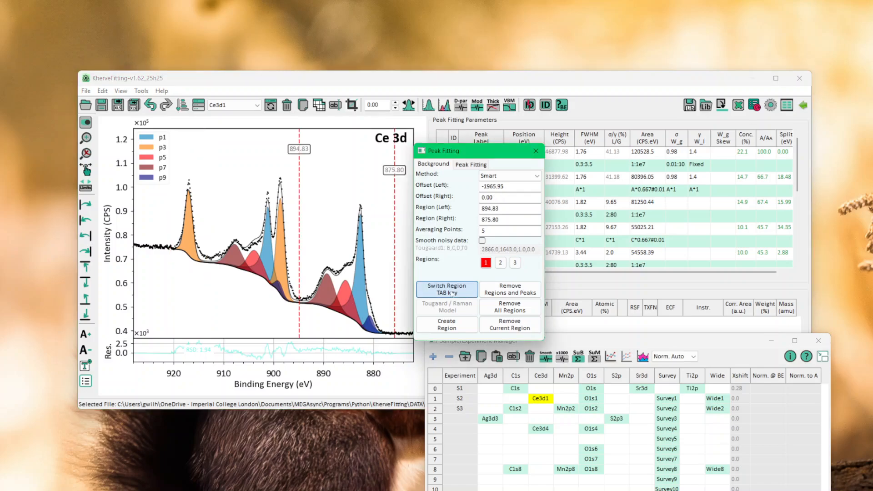
click(448, 294)
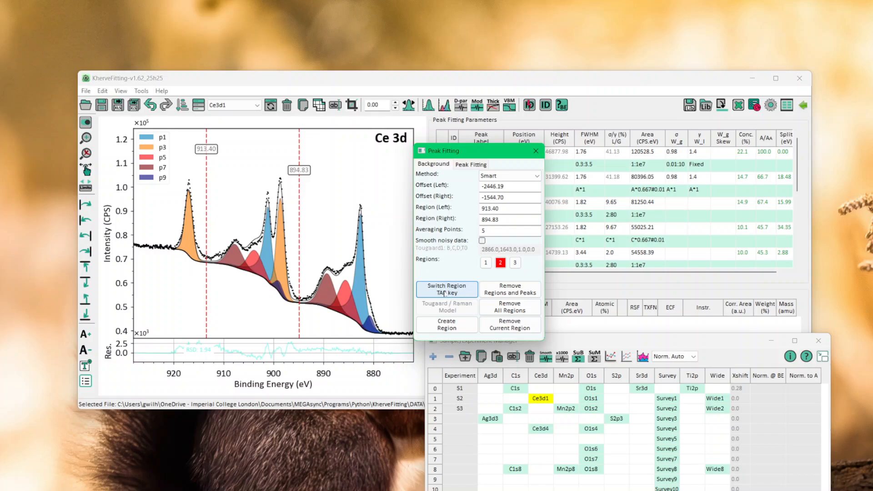
click(440, 293)
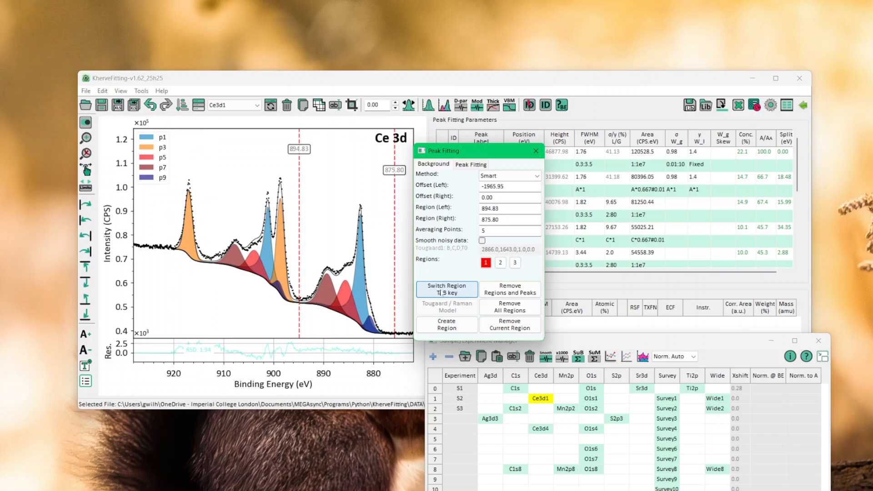
Switch to the second region and lower its right offset to about -1832.7 at the 894.83 eV junction.
key(Tab)
key(Tab)
key(Tab)
key(Tab)
key(Tab)
key(Tab)
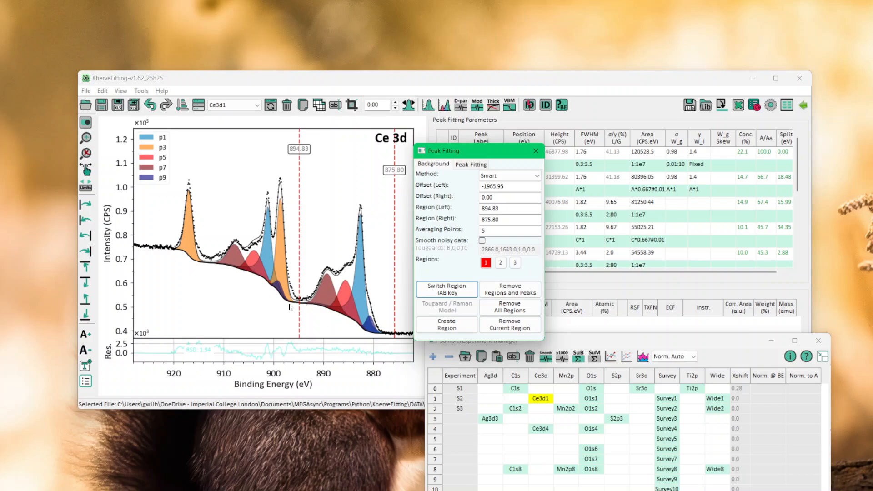
key(Tab)
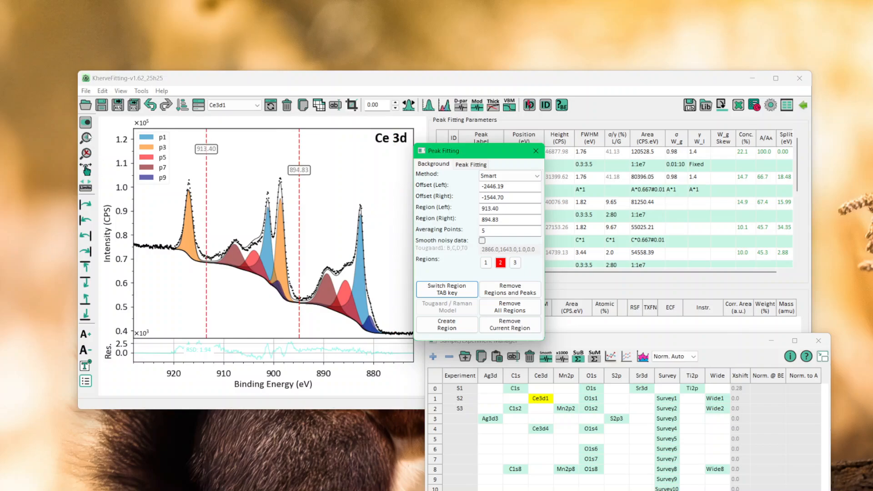
click(205, 244)
drag(305, 311, 306, 313)
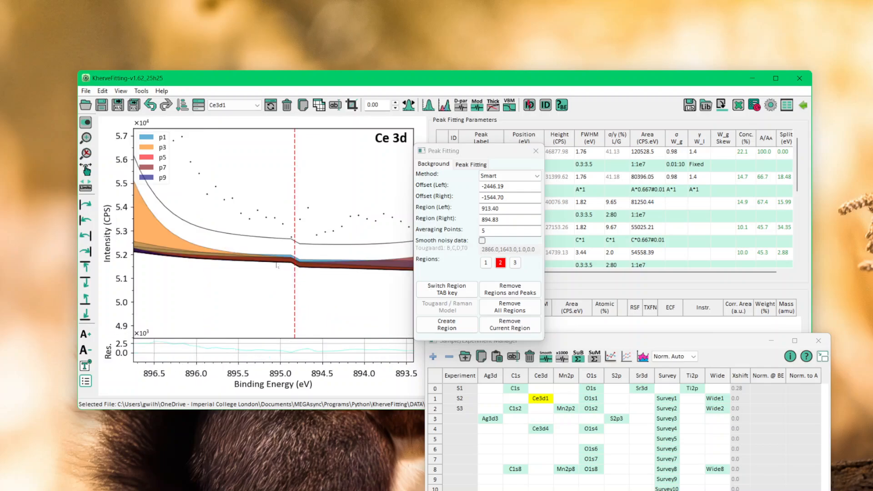
drag(276, 263, 276, 281)
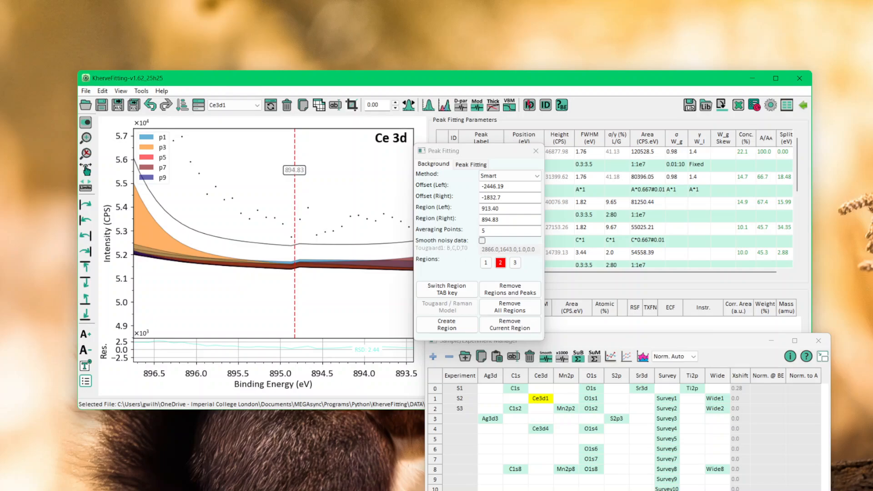
Fine-tune the second region's right offset to -1722.7 so its background meets the first region at 894.83 eV.
click(491, 197)
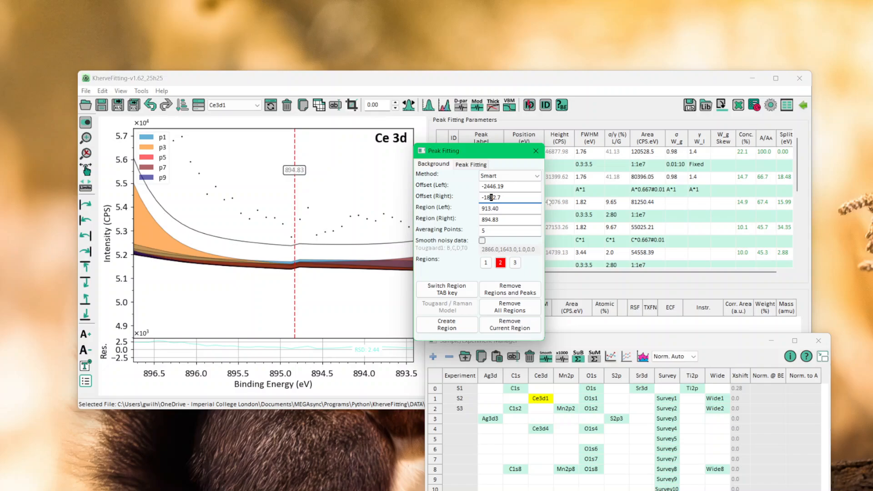
key(Up)
key(Up)
key(Up)
key(Up)
key(Up)
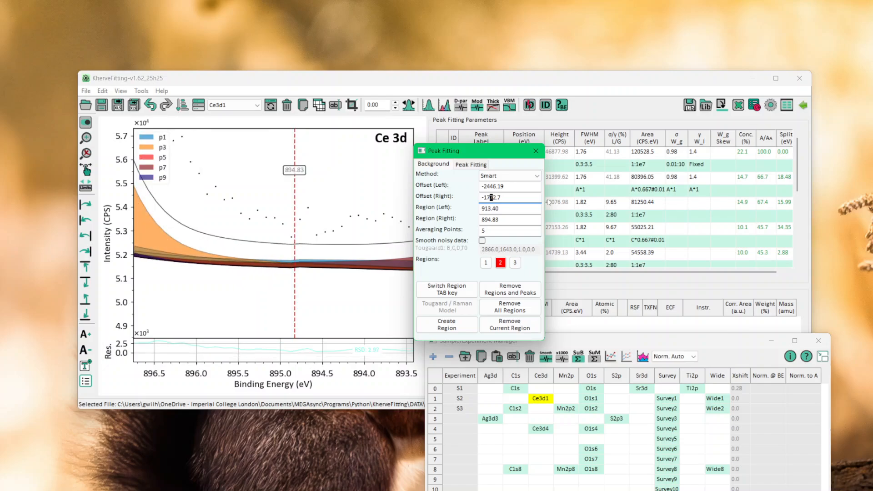
right_click(387, 201)
click(385, 204)
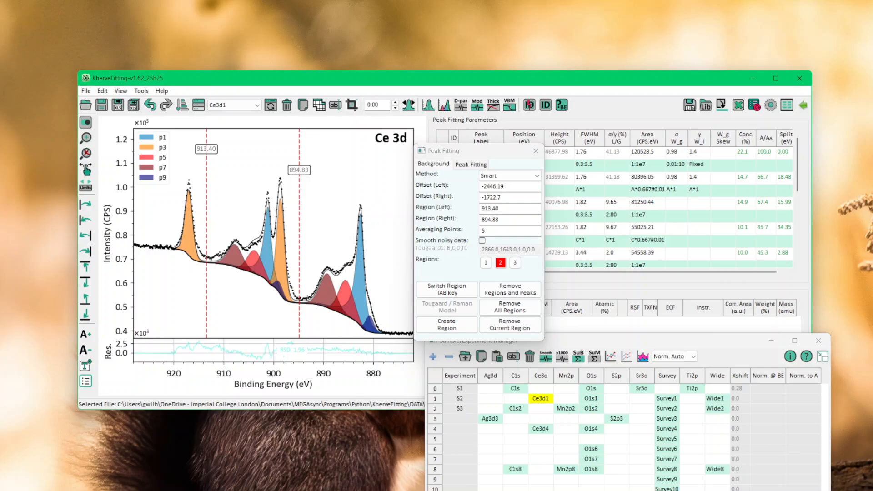
Select the first region and set its left limit to 894.73 eV.
click(487, 264)
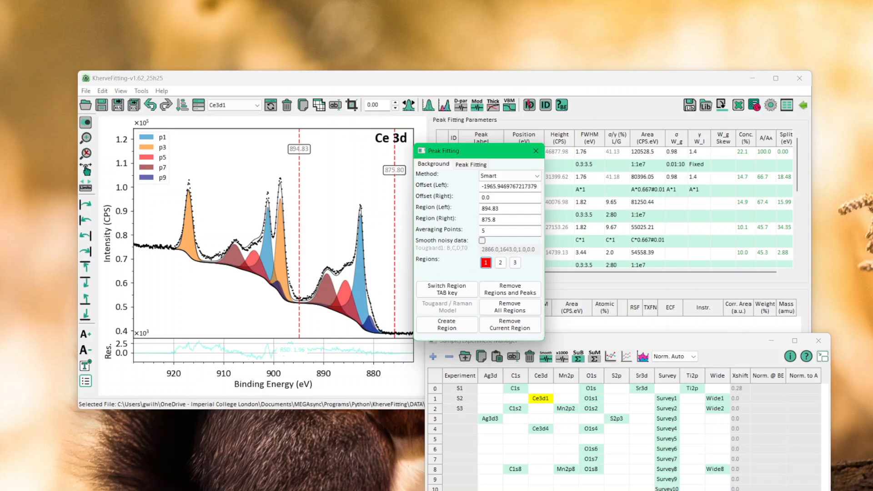
click(500, 209)
key(Left)
key(Left)
key(shift+Left)
text(7)
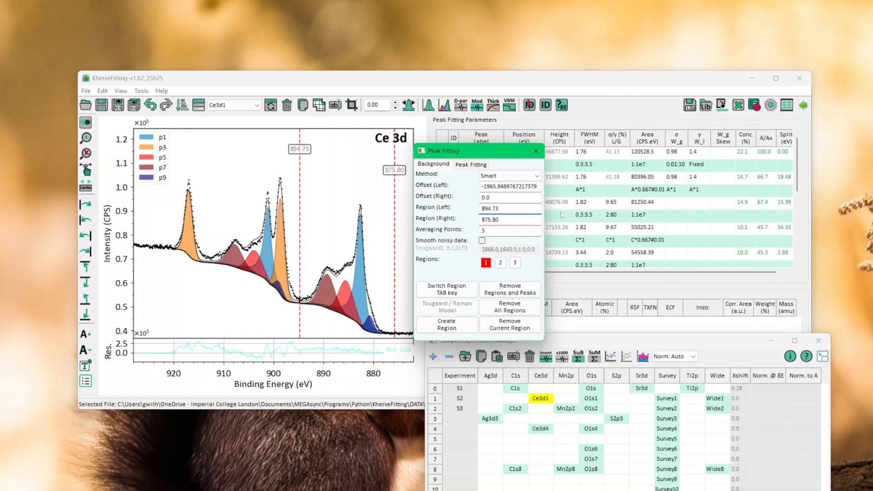
Lower the first region's left limit in 0.1 eV increments to 893.93 eV.
key(shift+Left)
key(Down)
key(Down)
key(Down)
key(Down)
key(Down)
key(Down)
key(Down)
key(Down)
key(Down)
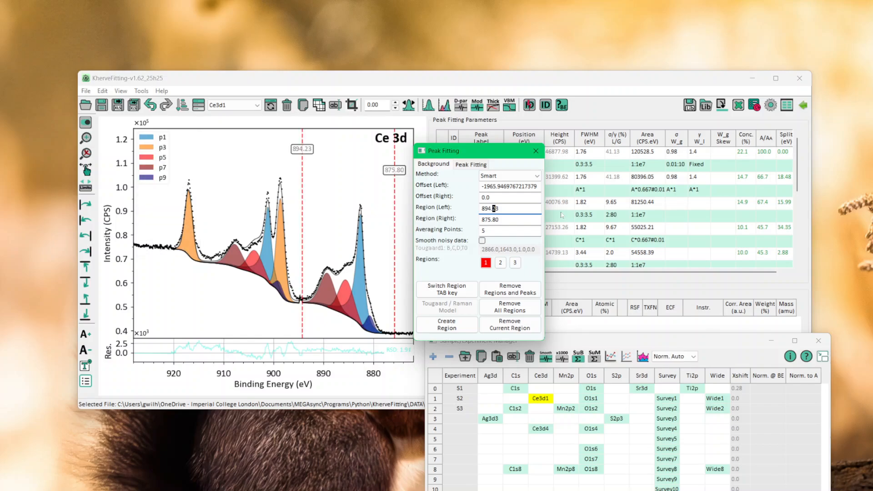
key(Up)
key(Up)
key(Up)
key(Up)
key(Up)
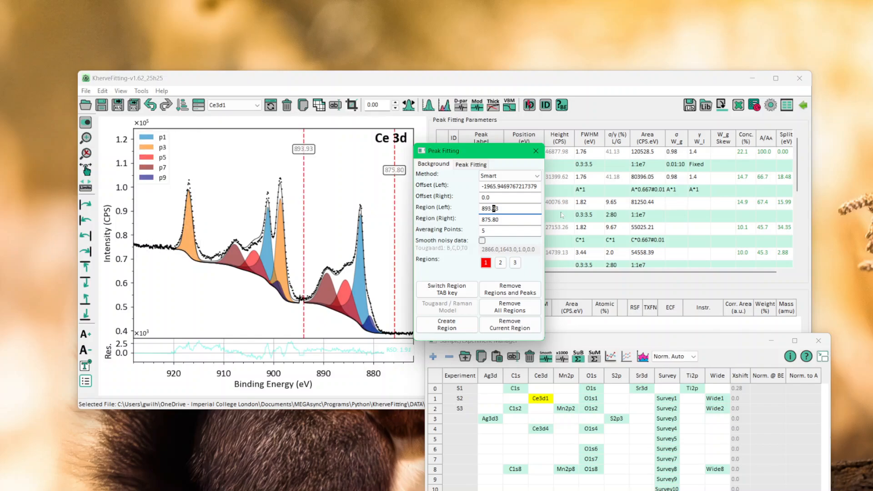
Raise the first region's left limit to 894.83 eV and close the Peak Fitting window.
key(Up)
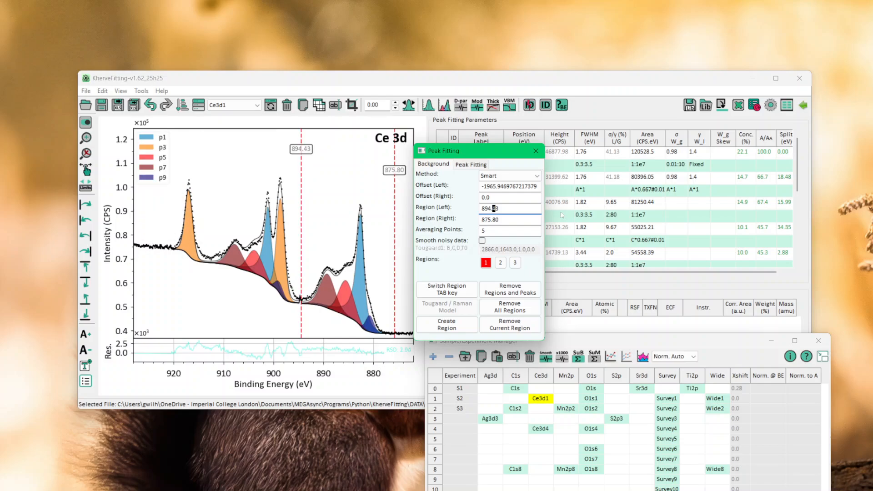
key(Up)
key(Up)
key(Up)
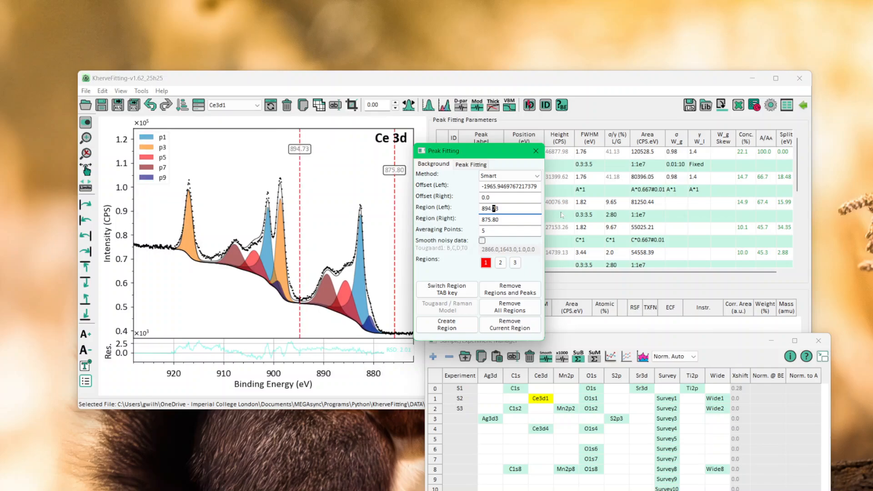
key(Up)
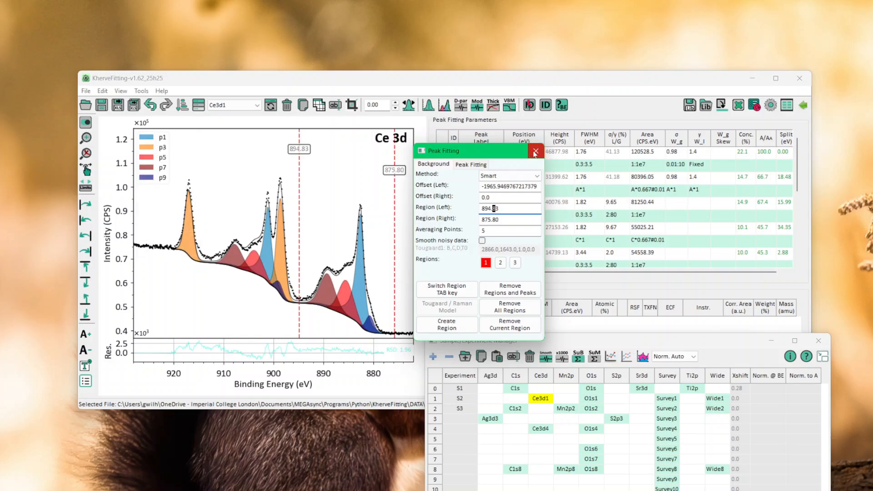
click(535, 153)
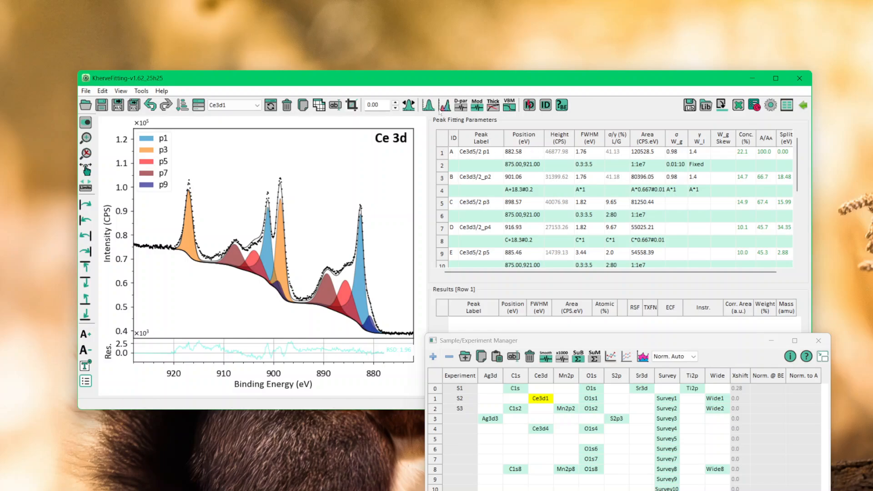